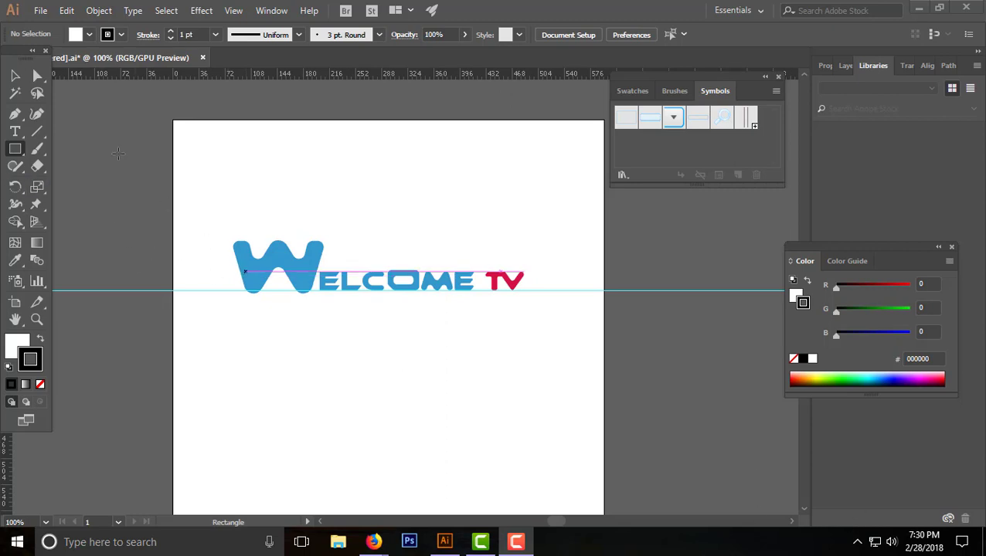
- Create a new blank A4 portrait document (Untitled-4) from the File menu
left_click(39, 11)
left_click(66, 27)
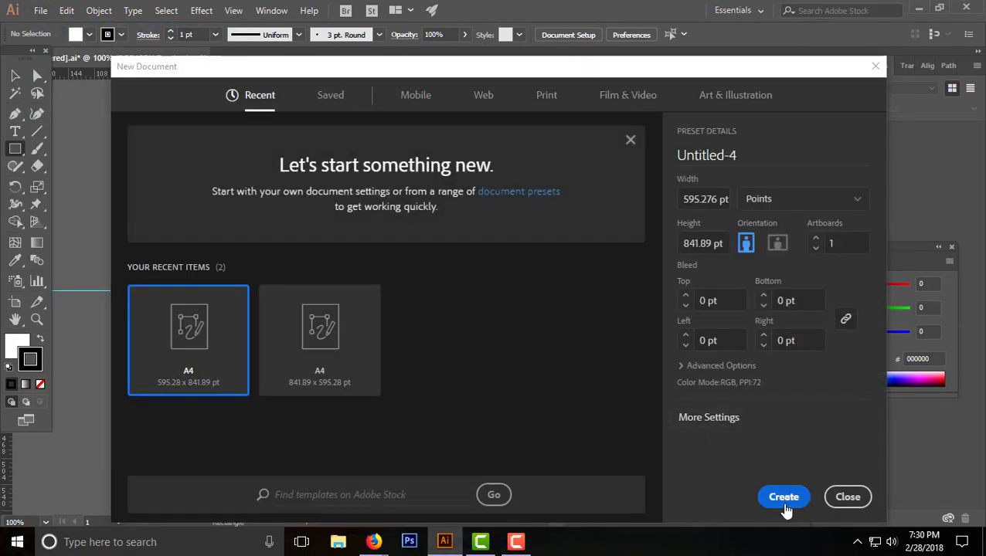
left_click(782, 497)
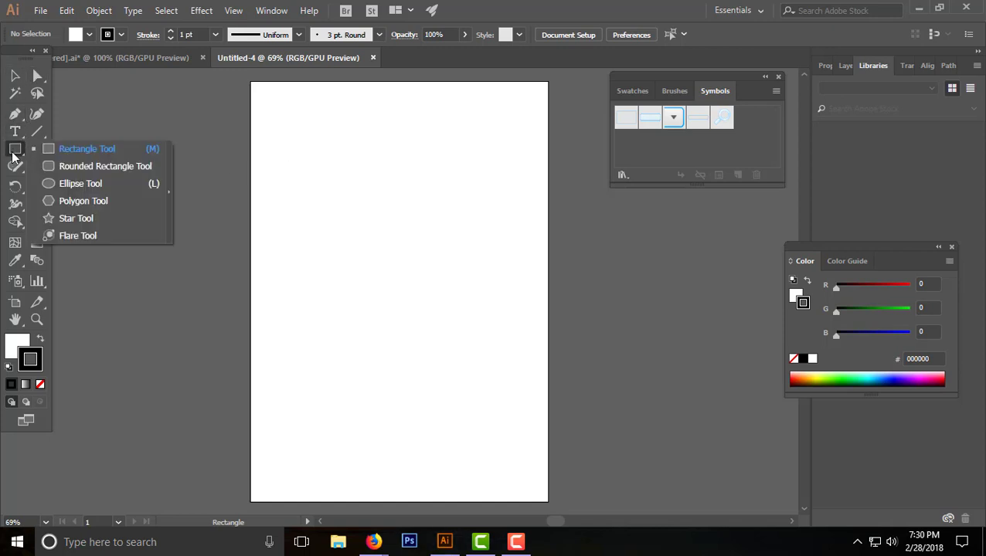
- Draw a small square near the artboard's top-left corner with the Rectangle tool
left_click_drag(13, 157, 86, 149)
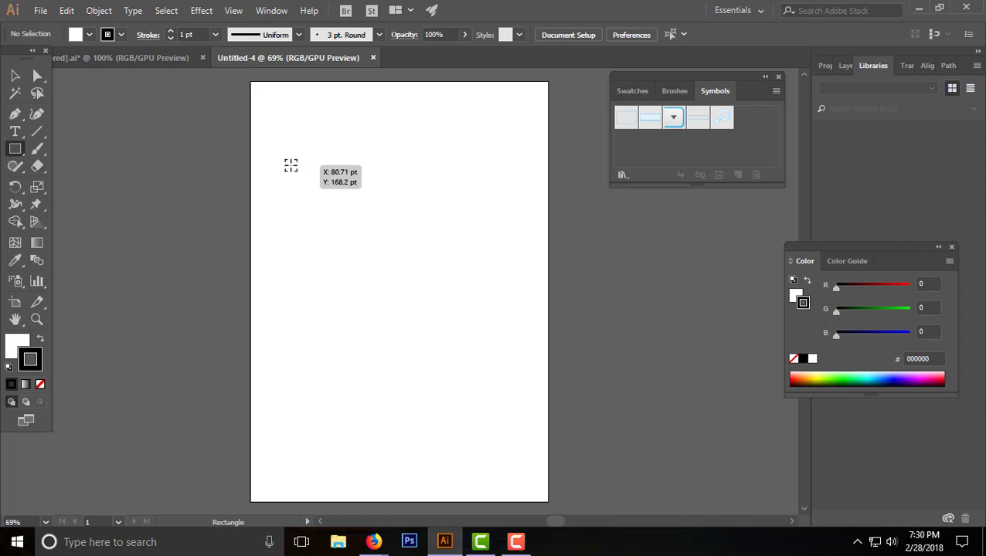
left_click_drag(291, 166, 309, 182)
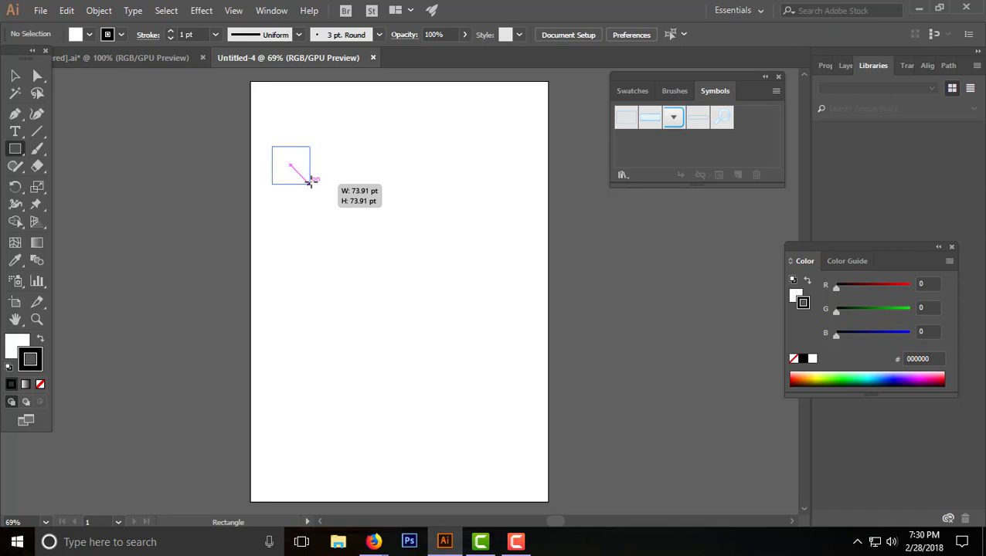
left_click_drag(309, 181, 309, 183)
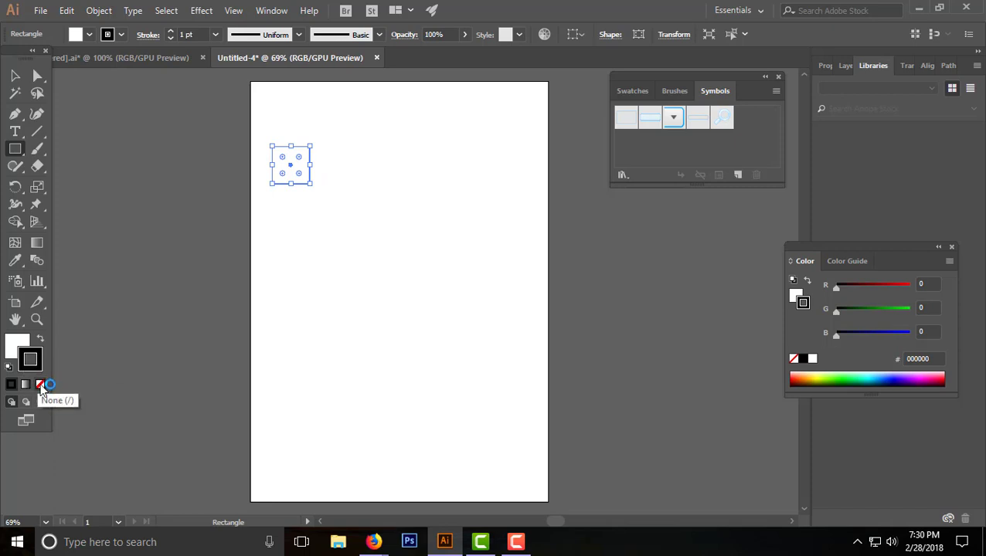
- Remove the square's stroke and give it a red #ed0000 fill
left_click(40, 386)
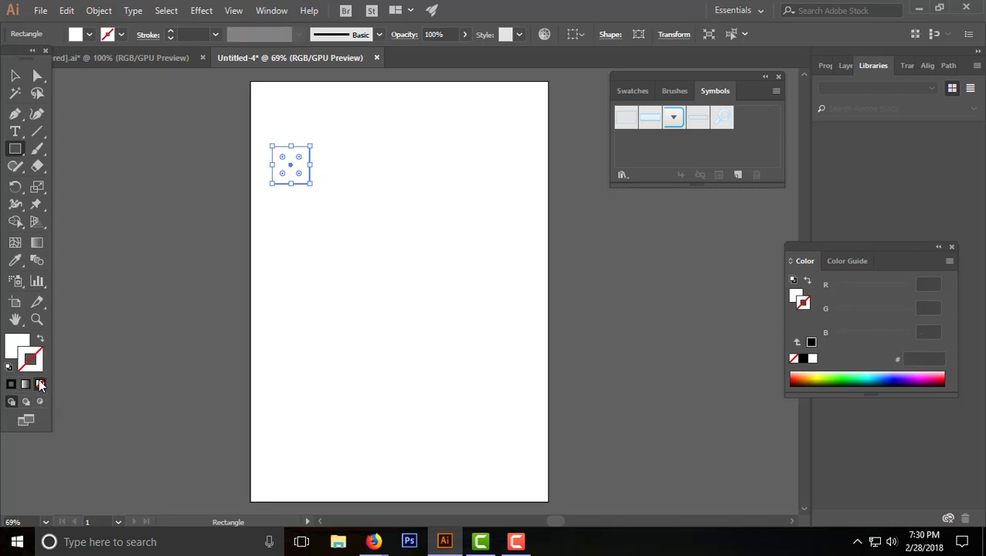
left_click(17, 349)
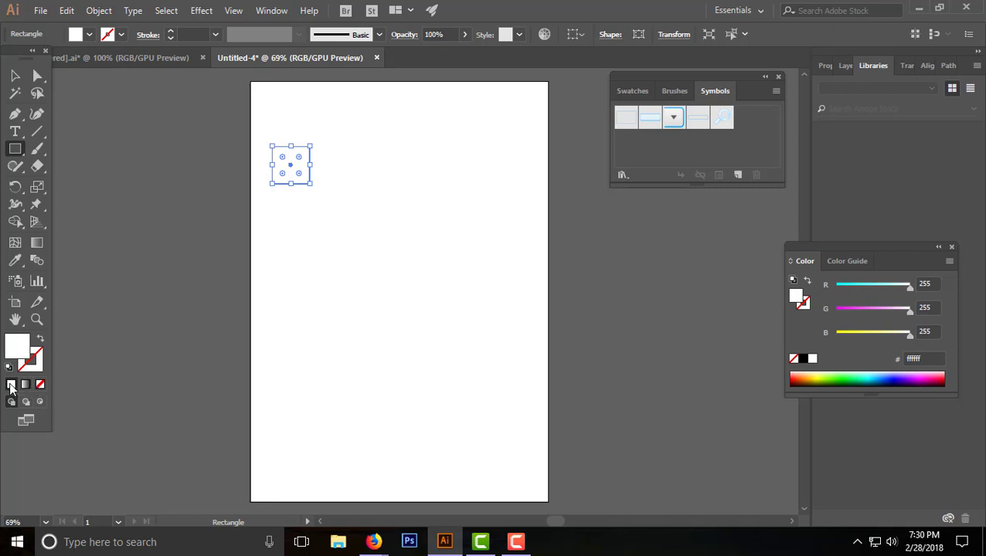
double_click(18, 347)
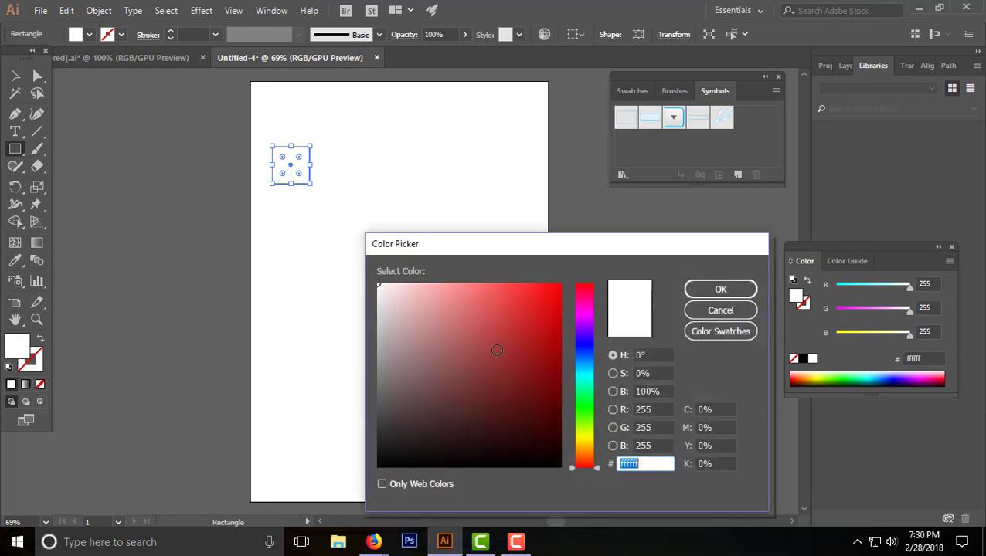
type("ed0000")
left_click(720, 289)
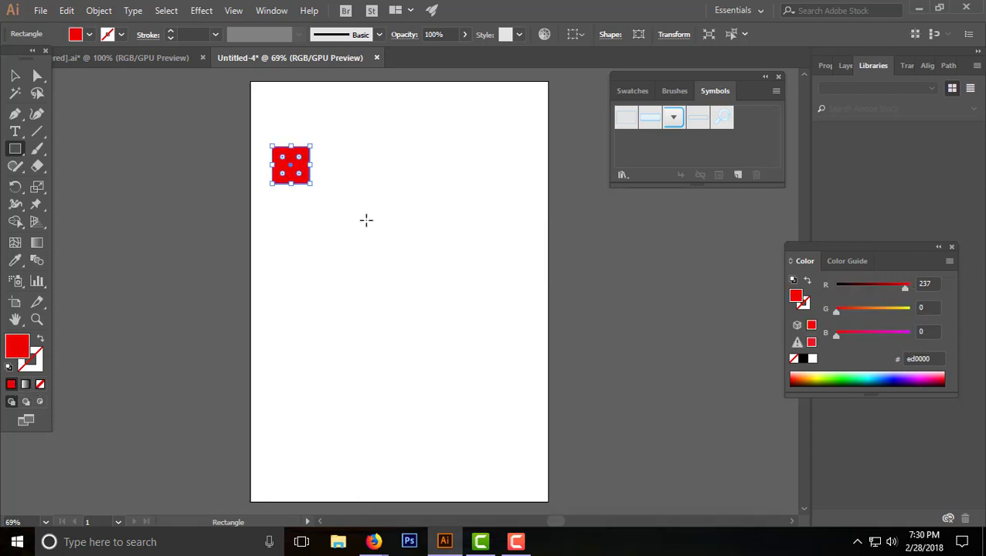
left_click(16, 77)
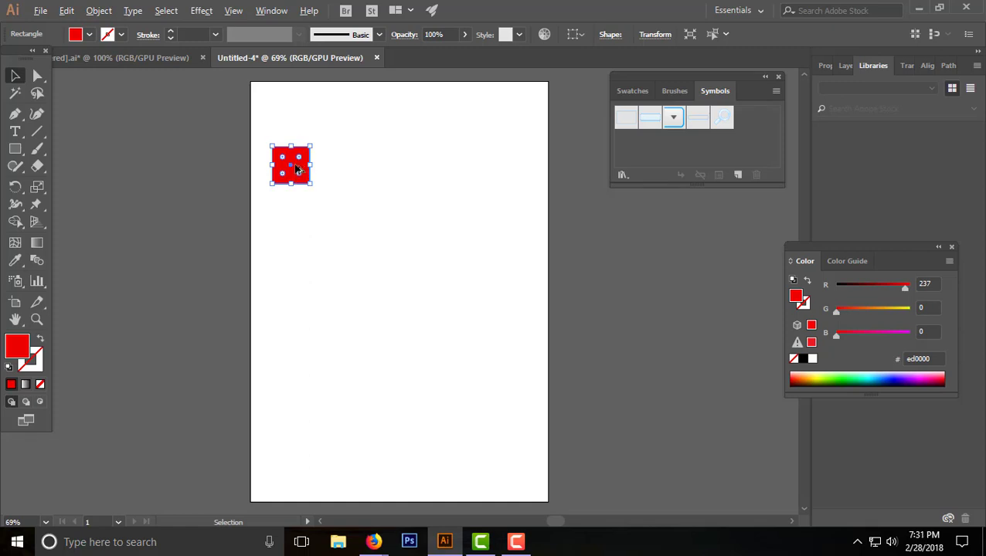
- Duplicate the red square to the right and below, forming a 2×2 grid with narrow gaps
left_click_drag(296, 169, 339, 167)
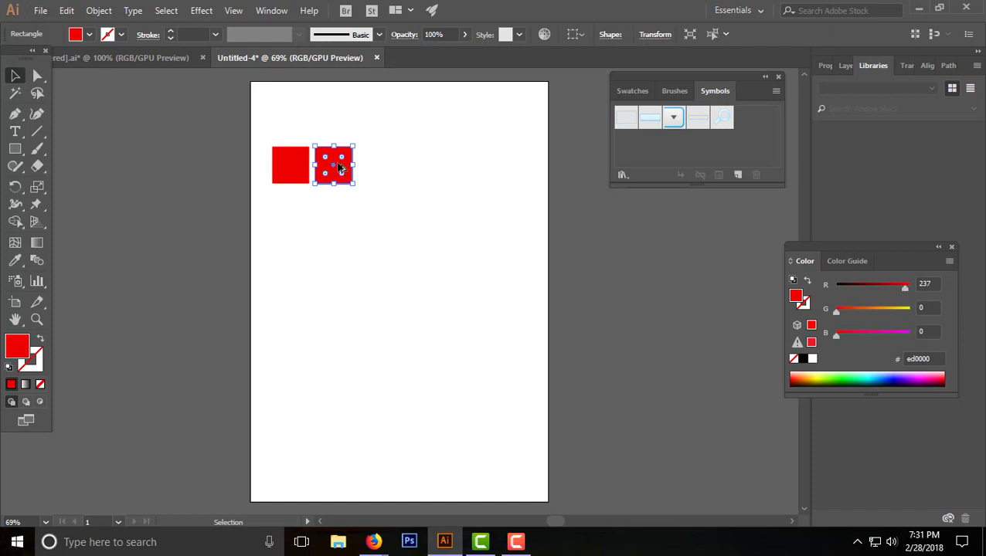
mouse_move(338, 168)
left_mouse_down()
mouse_move(340, 210)
mouse_move(295, 207)
left_mouse_up()
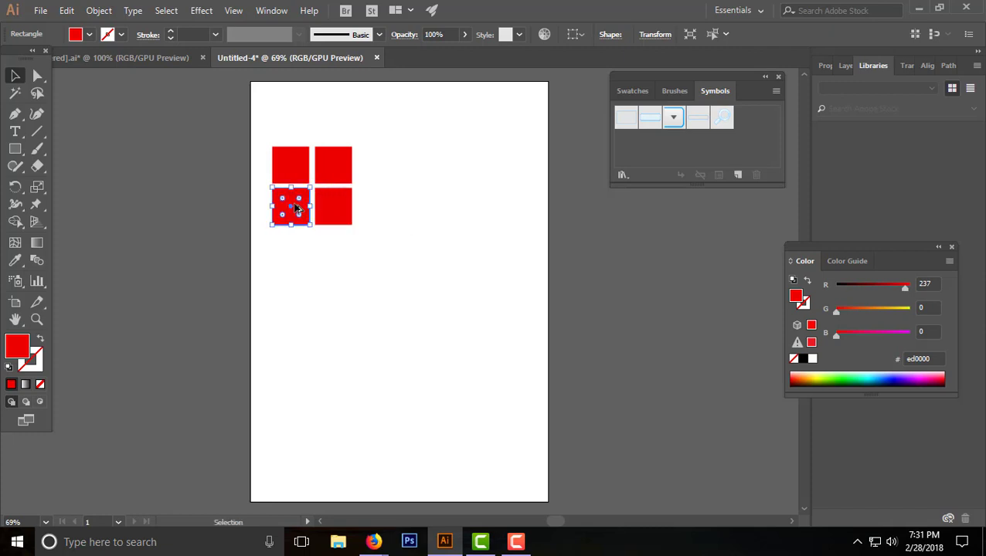
left_click(338, 239)
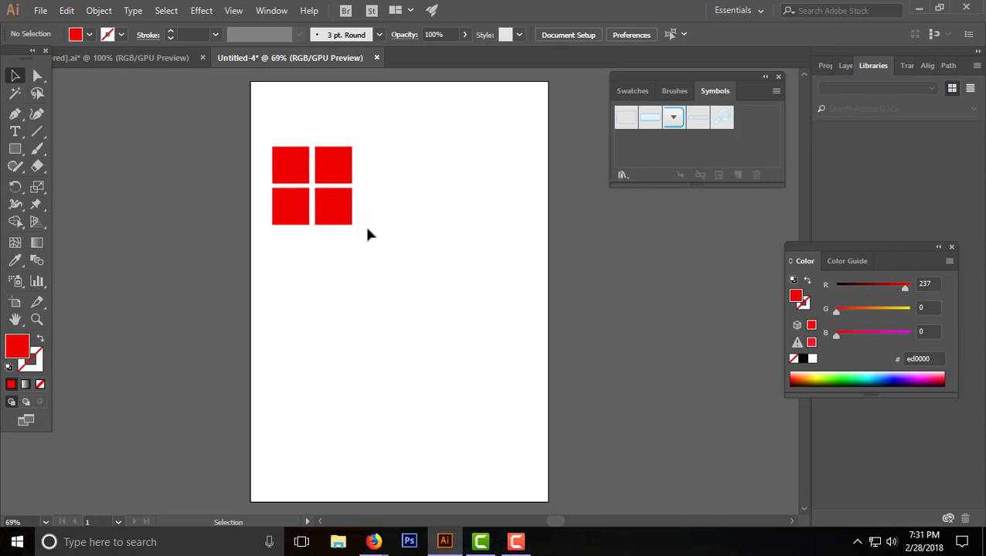
left_click(515, 541)
- Recolour the top-right square a saturated blue, leaving the top-left red
left_click(296, 163)
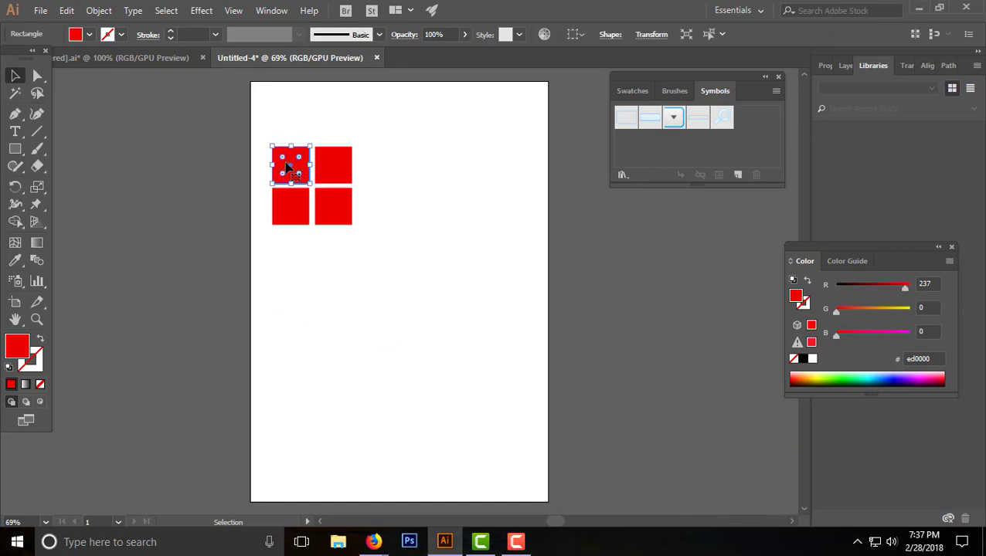
double_click(16, 345)
key("Return")
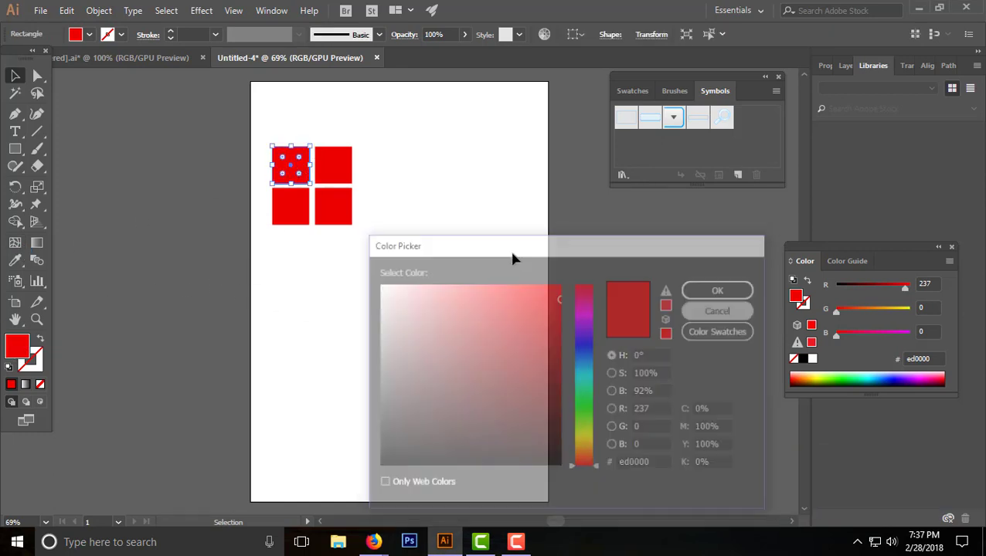
left_click(324, 162)
double_click(11, 348)
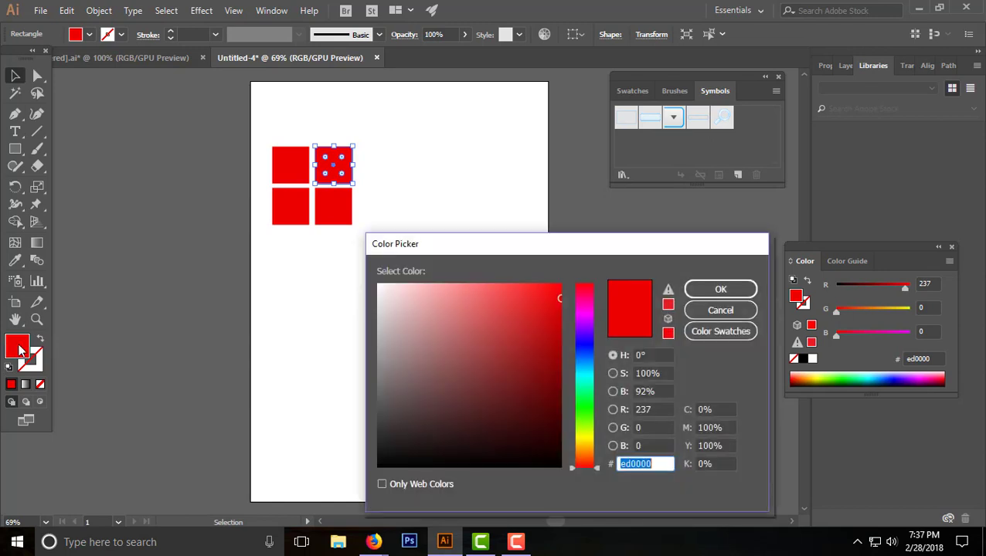
left_click(581, 365)
left_click(533, 336)
left_click(537, 318)
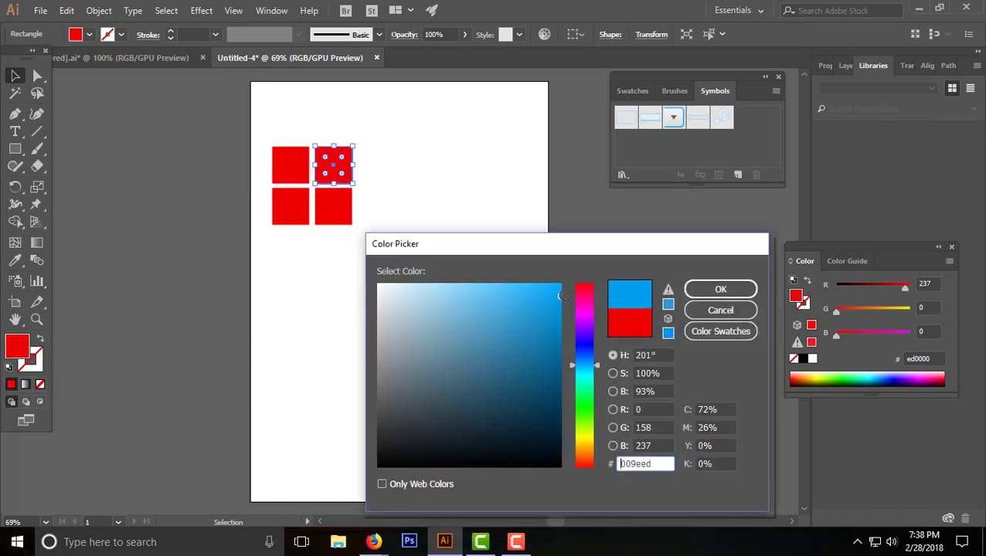
left_click(720, 289)
- Fill the bottom-left square with green
left_click(298, 217)
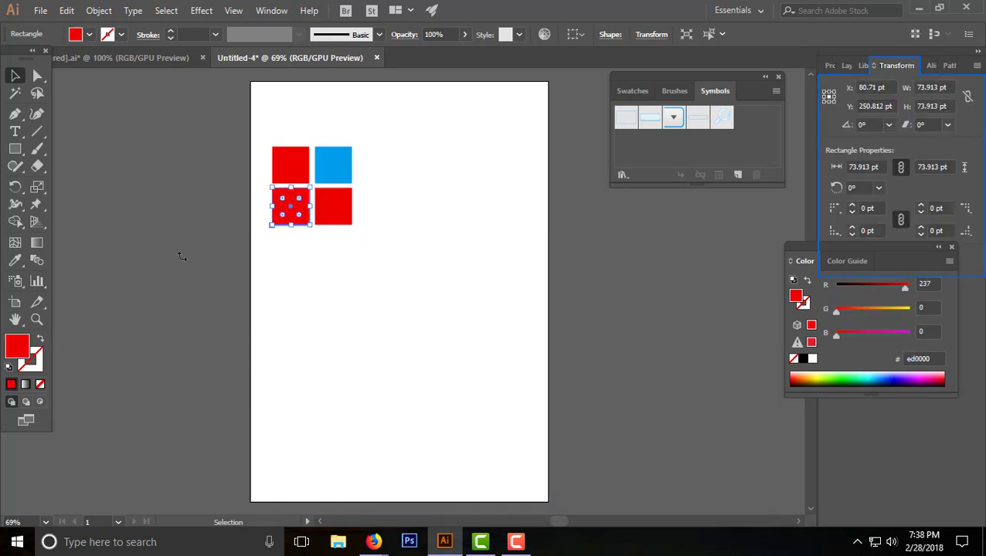
double_click(23, 351)
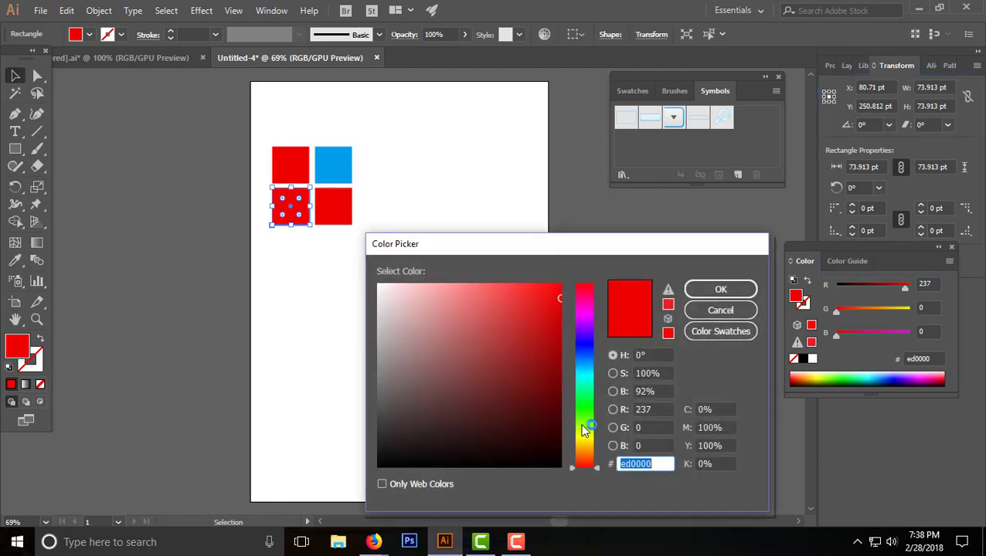
left_click(584, 425)
left_click(533, 341)
left_click(540, 318)
left_click(691, 292)
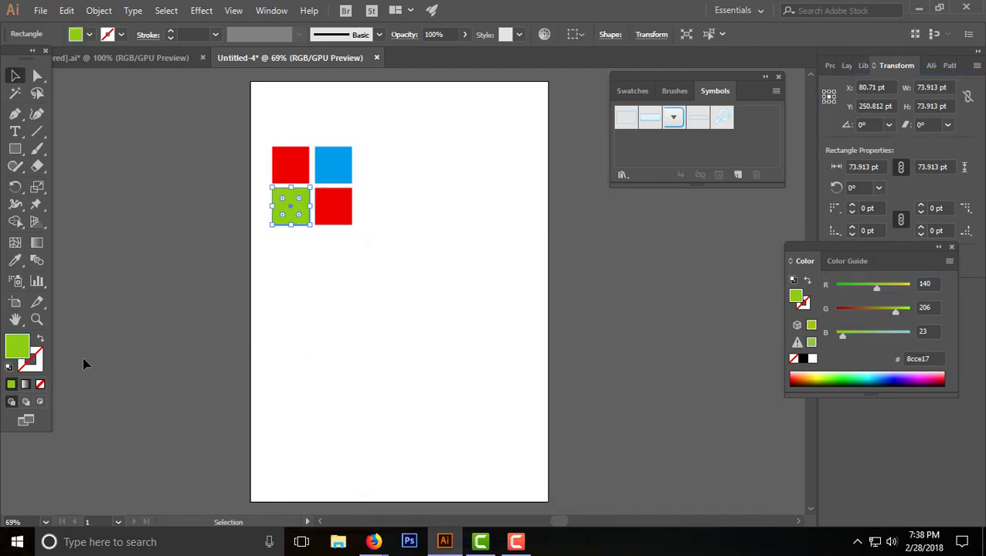
- Fill the bottom-right square dark yellow, then select all four squares together
left_click(340, 214)
double_click(15, 352)
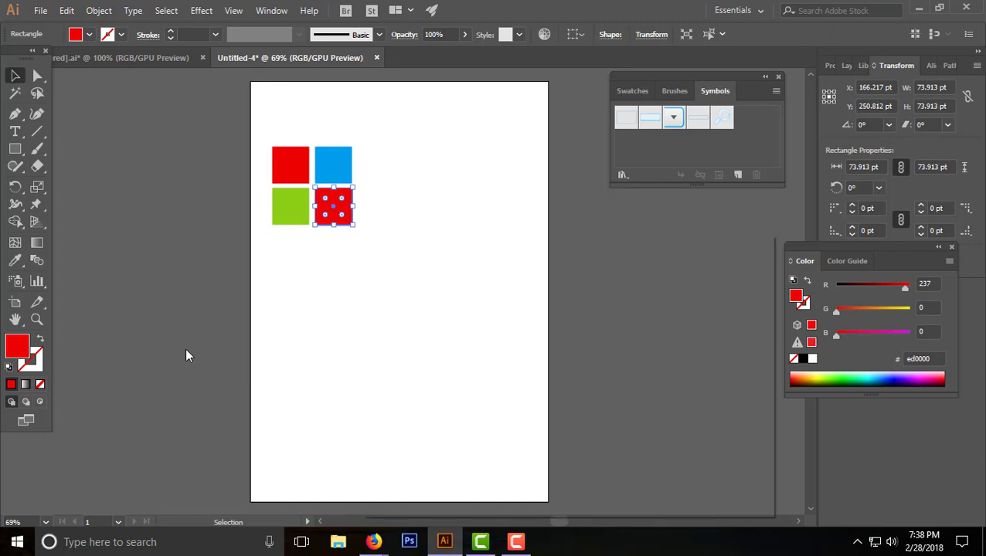
left_click_drag(582, 435, 585, 439)
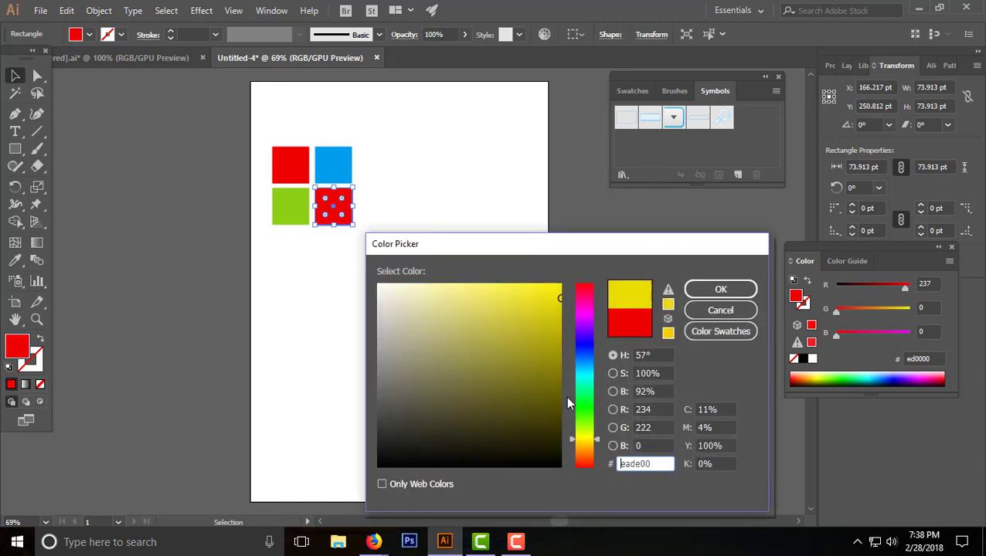
left_click(546, 342)
left_click(693, 291)
left_click(495, 259)
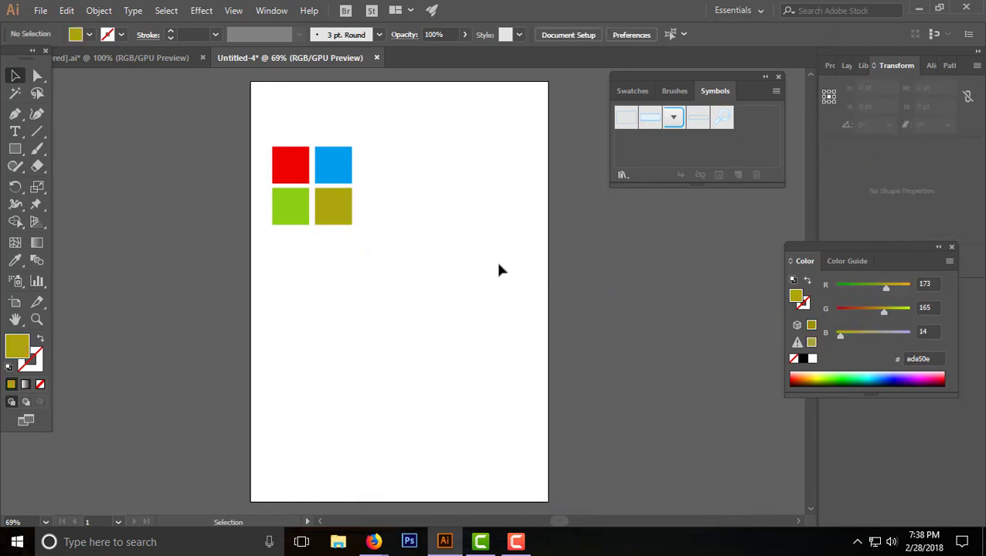
left_click_drag(394, 146, 222, 292)
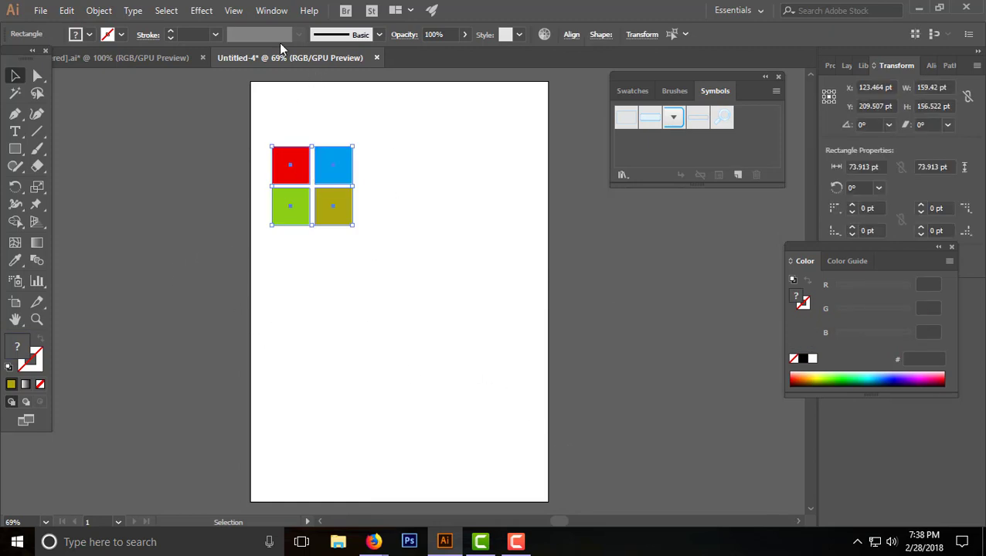
- Add the four-colour grid to the Symbols panel as New Symbol and delete its artboard copy
left_click(272, 10)
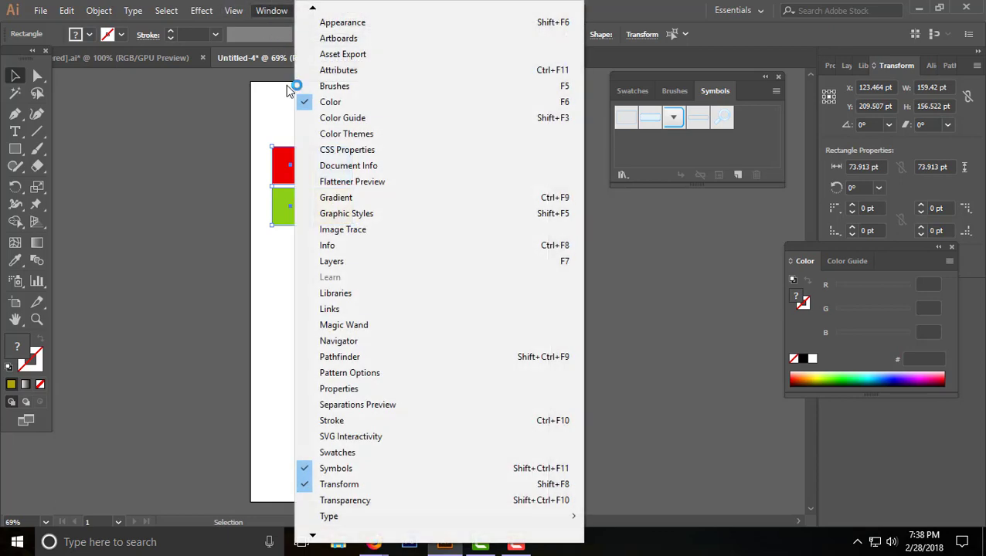
left_click(336, 468)
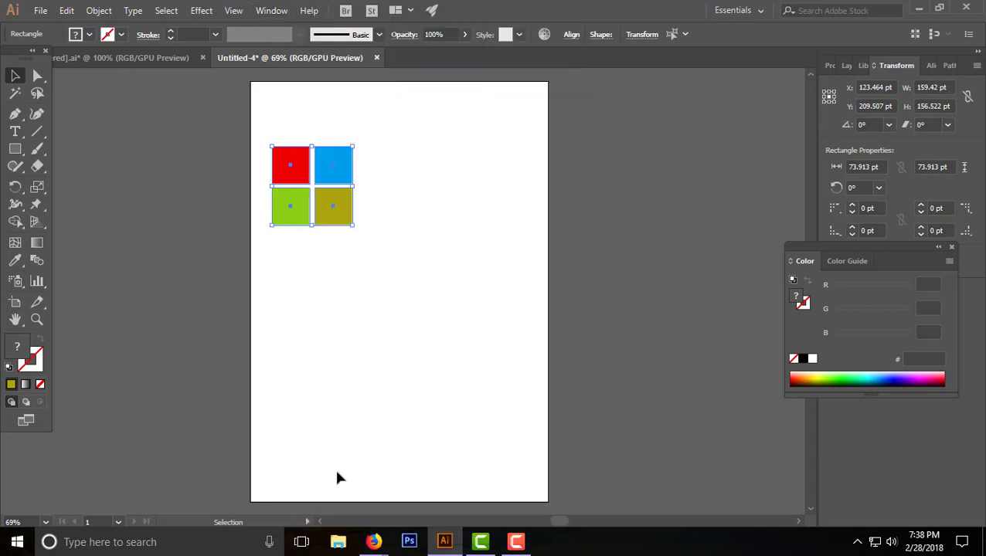
left_click(272, 10)
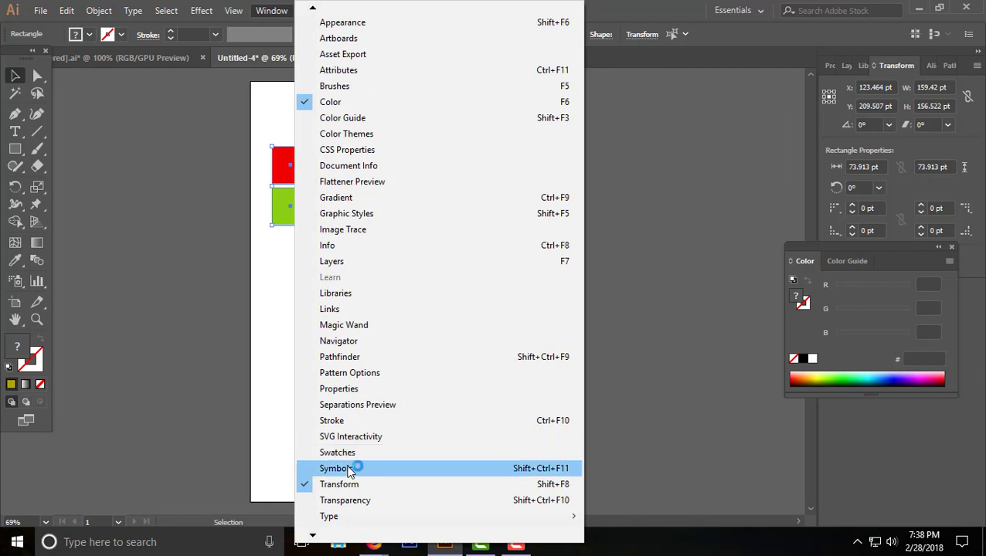
left_click(340, 468)
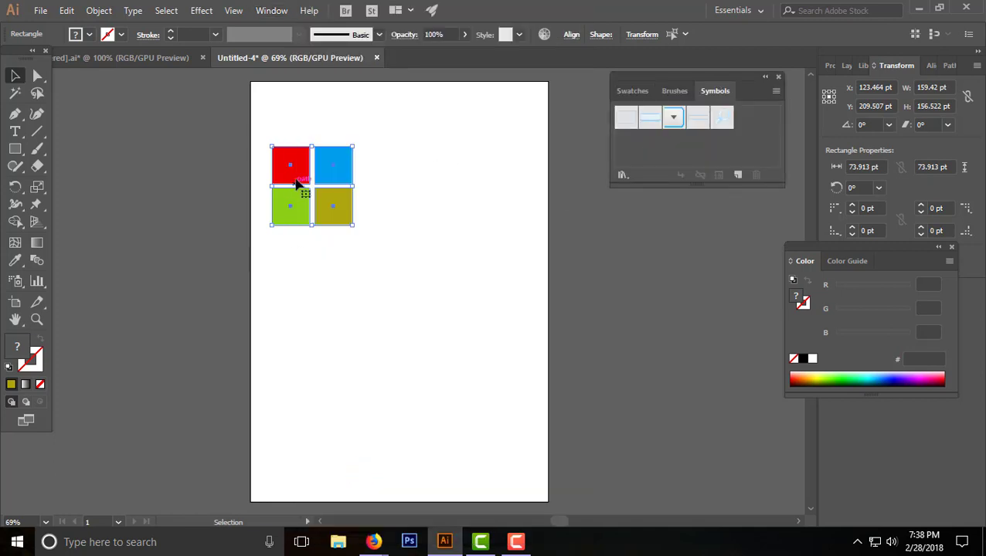
left_click_drag(292, 169, 634, 163)
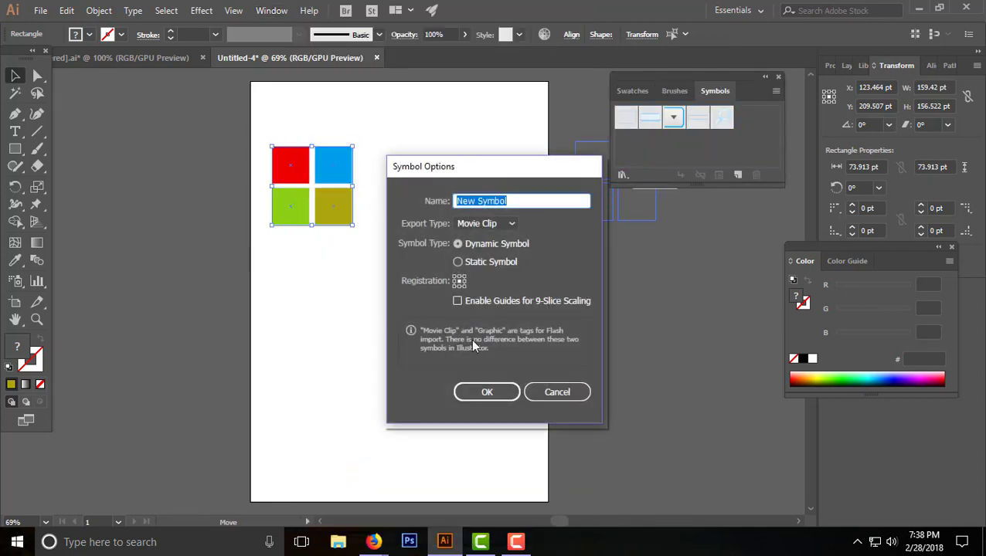
left_click(473, 391)
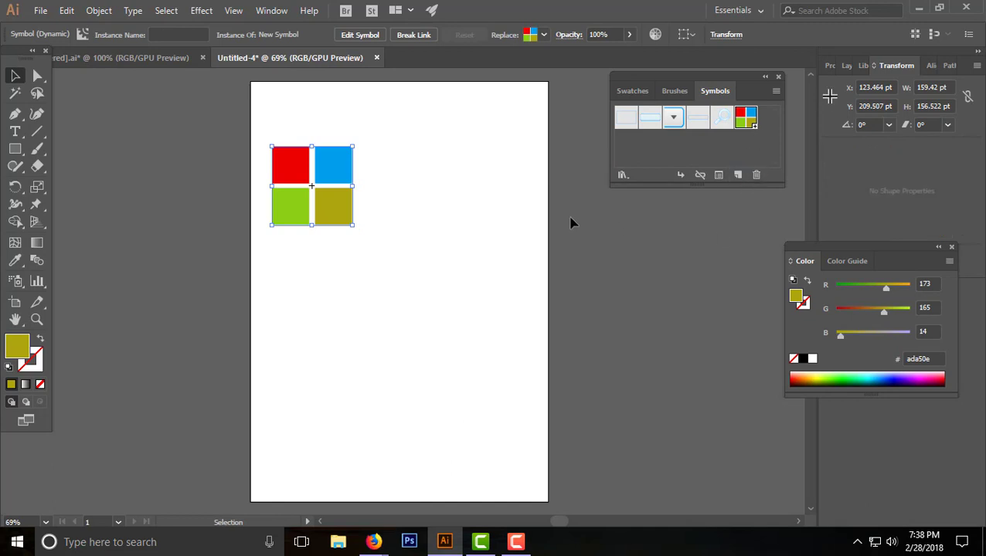
left_click_drag(408, 151, 236, 290)
key("Delete")
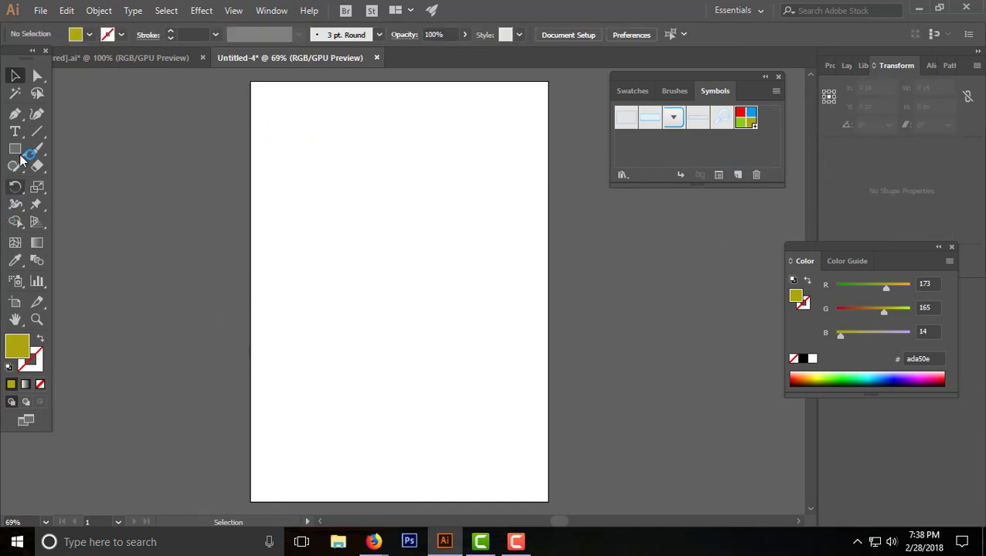
- Draw a large olive circle about 327.5 pt wide and move it toward the page centre
left_click(16, 153)
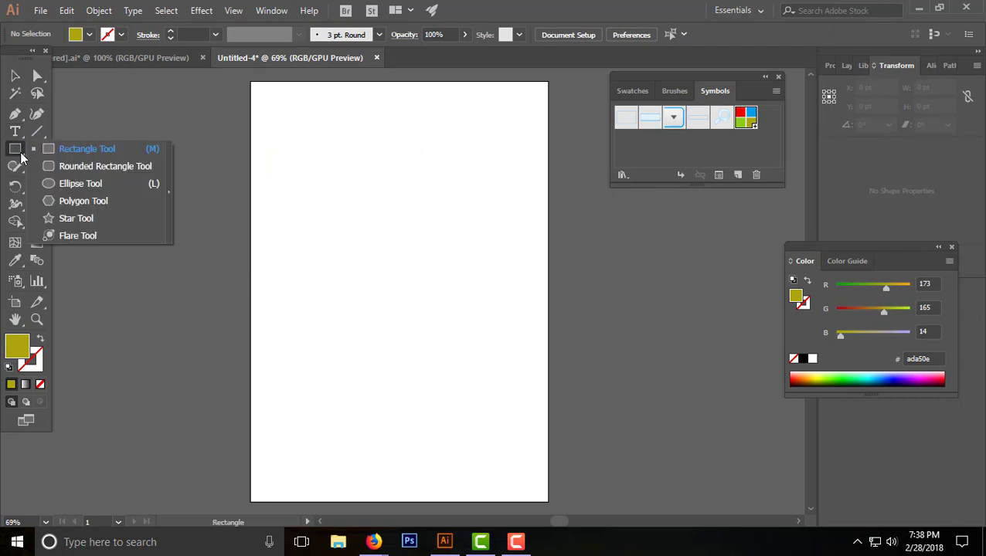
left_click(94, 184)
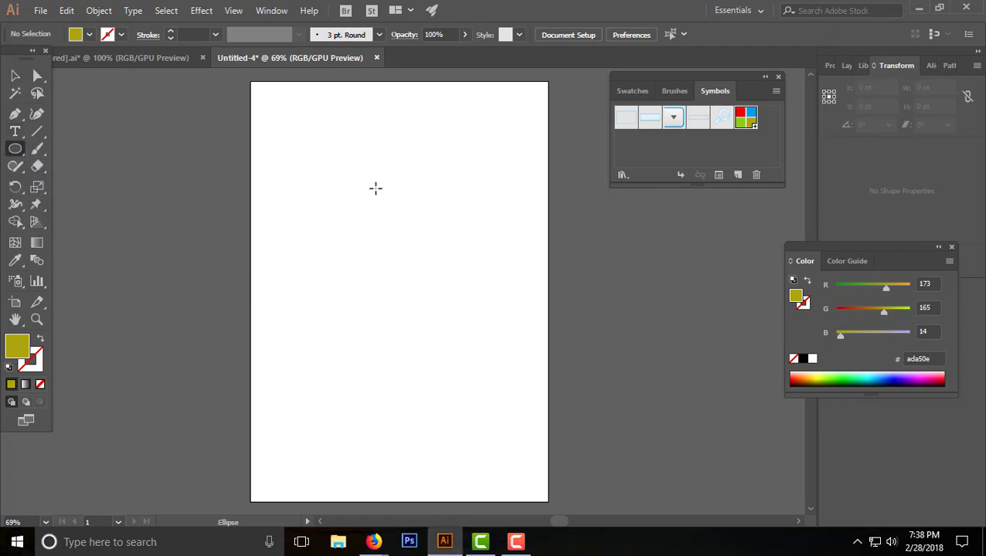
left_click_drag(345, 182, 426, 291)
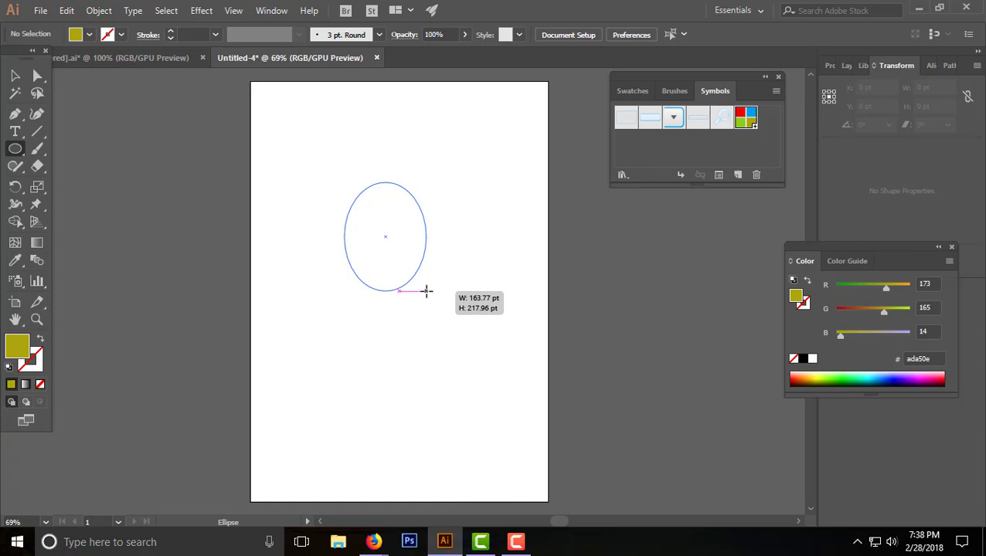
left_click_drag(426, 291, 379, 263)
key("v")
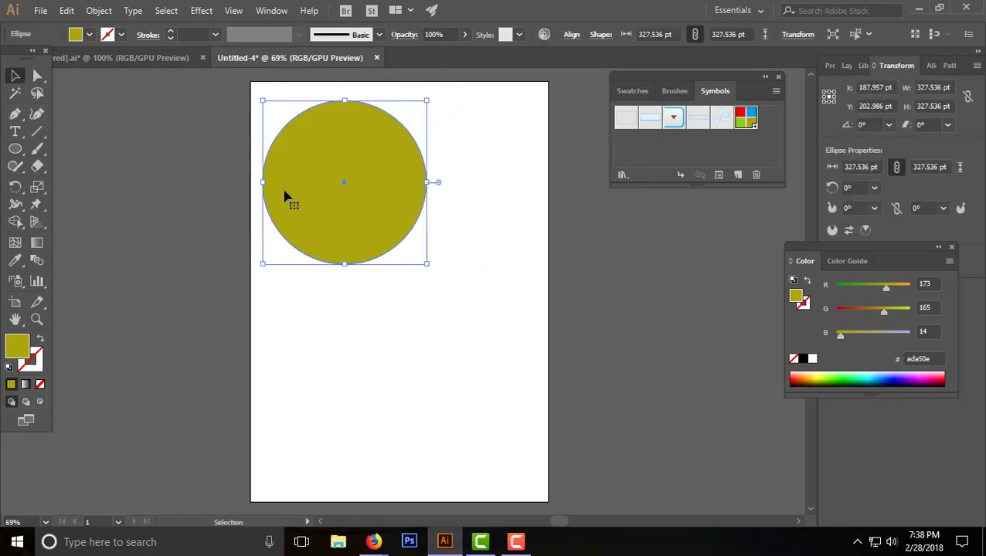
left_click_drag(286, 197, 328, 277)
left_click(288, 159)
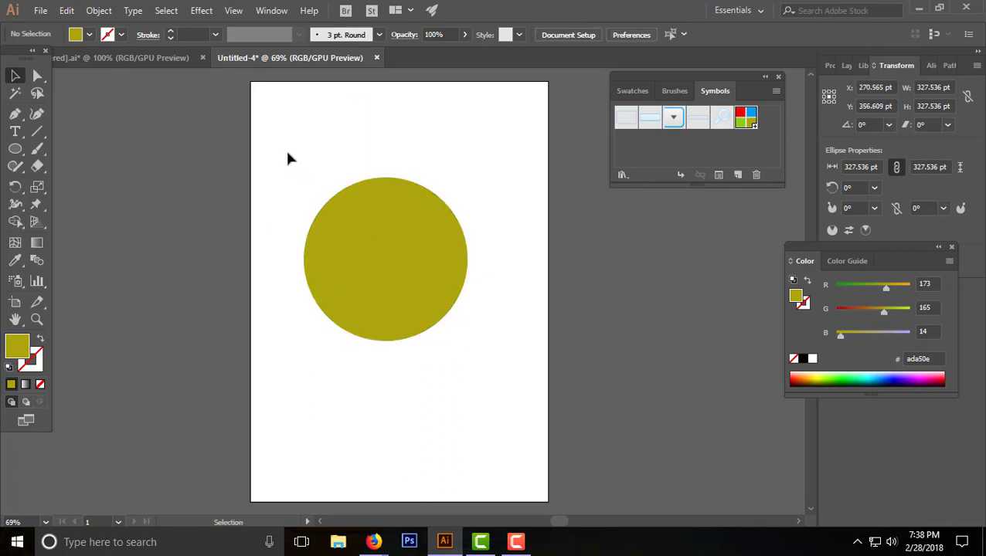
- Delete the circle's left anchor point, leaving a right-facing half-circle 163.8 × 327.5 pt
left_click_drag(37, 75, 97, 81)
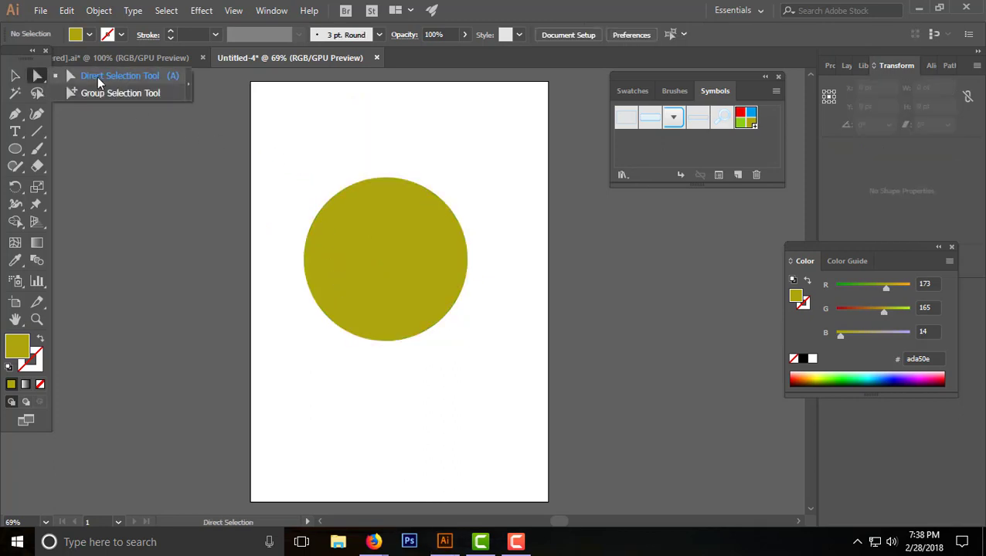
left_click_drag(301, 197, 330, 331)
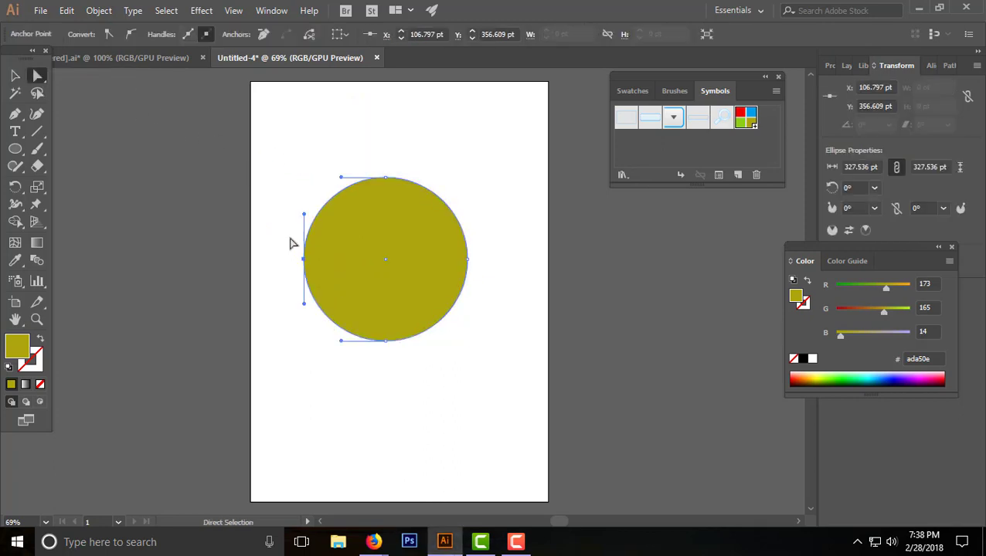
left_click_drag(275, 213, 313, 318)
key("Delete")
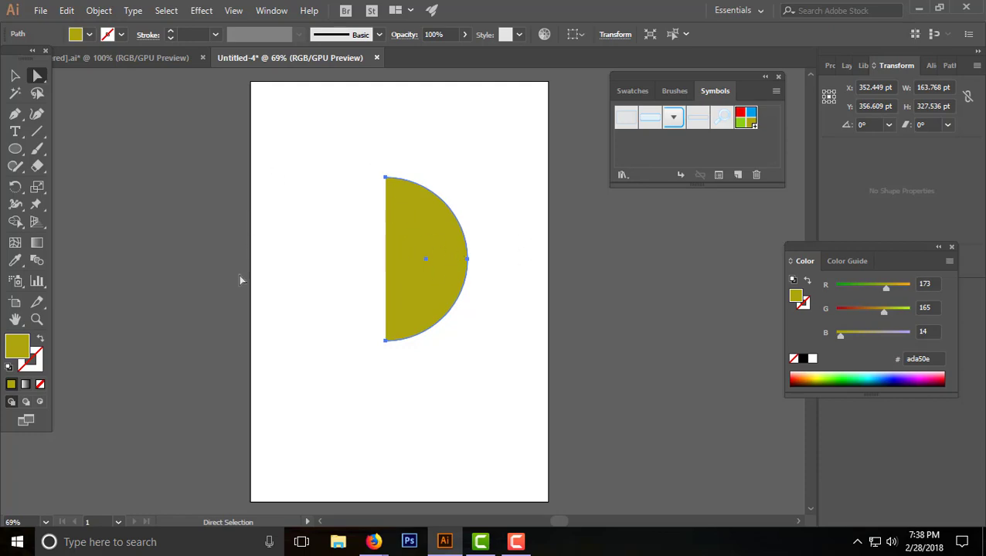
- Preview the half-circle as a 360° olive sphere using Effect > 3D > Revolve with Preview on
left_click(236, 11)
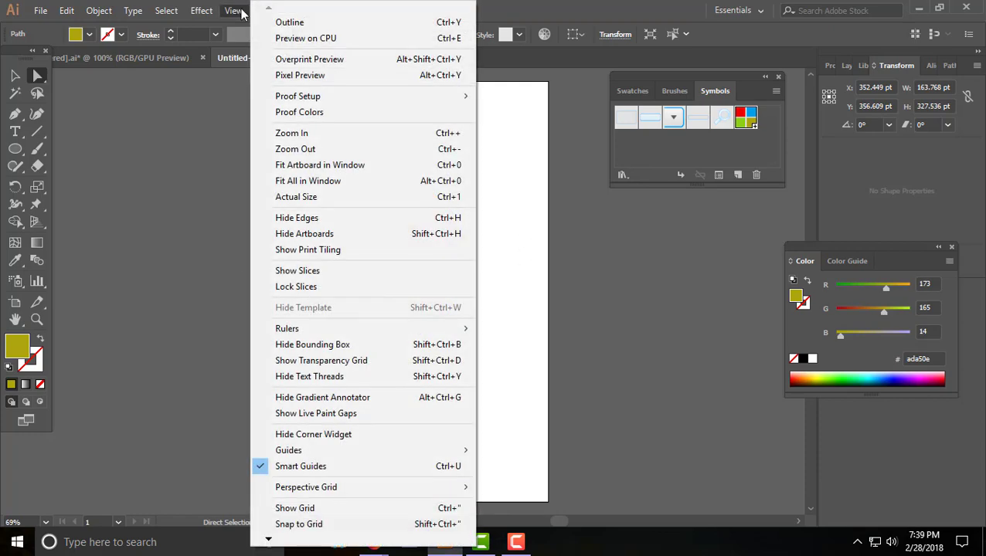
left_click(199, 11)
left_click(199, 11)
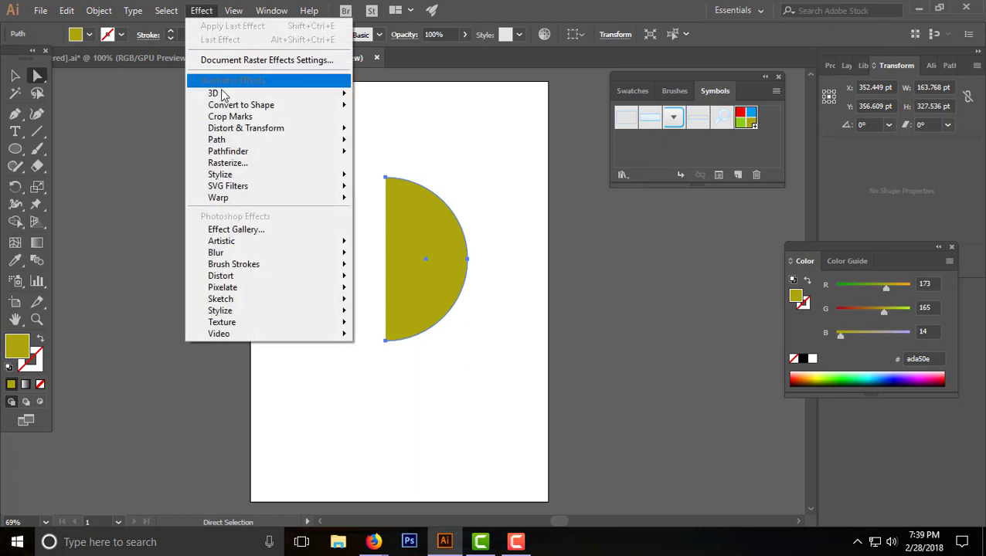
mouse_move(231, 93)
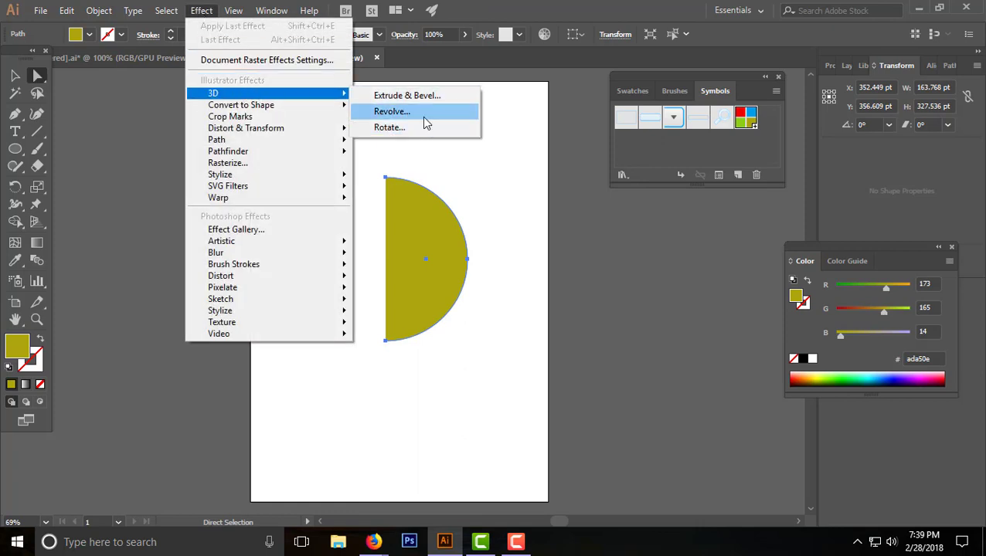
left_click(423, 118)
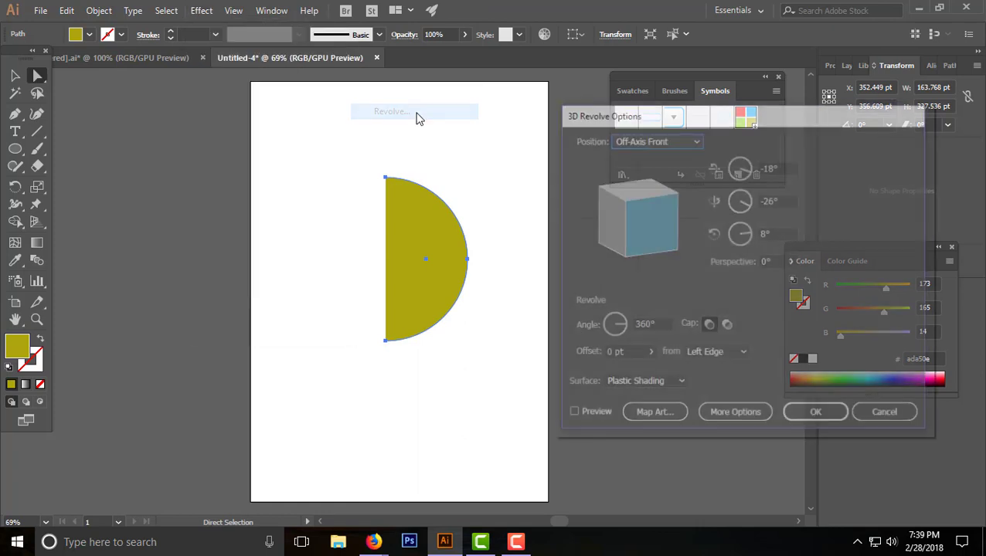
left_click(586, 416)
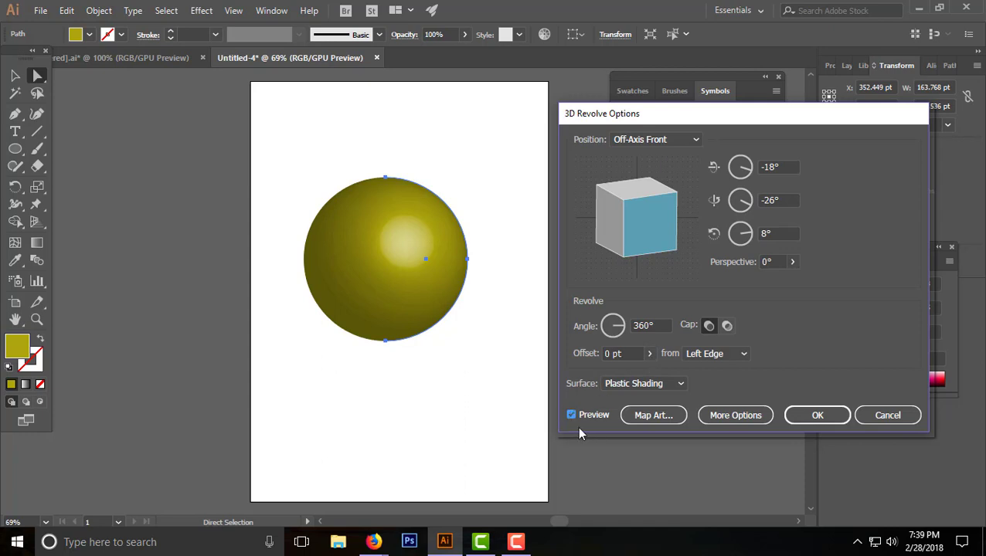
- Map the New Symbol grid onto the sphere with Invisible Geometry turned on
left_click(649, 417)
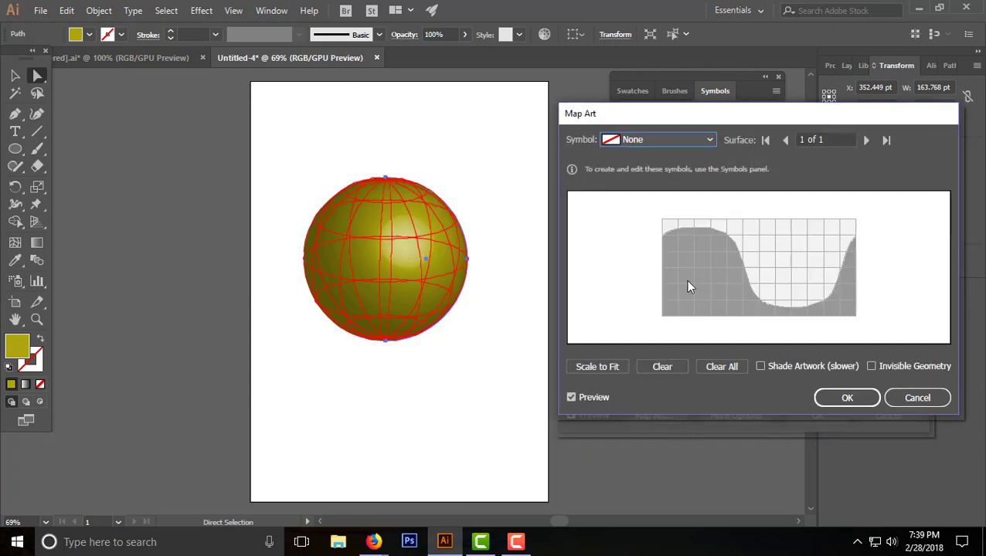
left_click(633, 140)
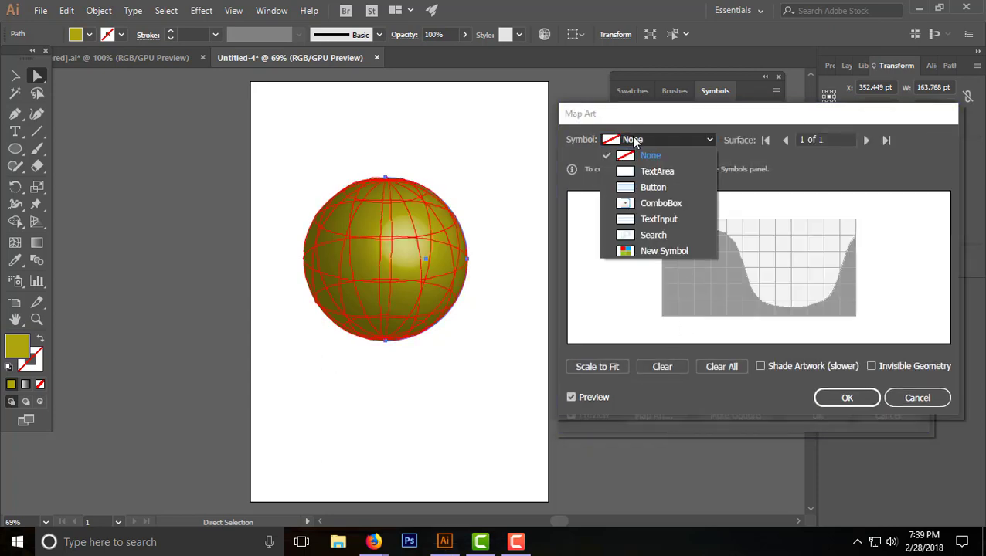
left_click(663, 252)
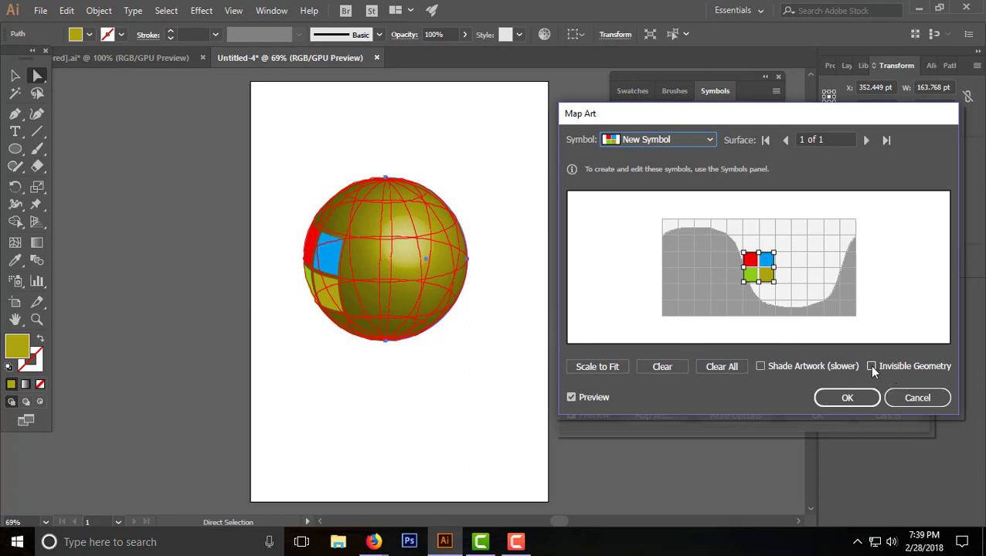
left_click(871, 366)
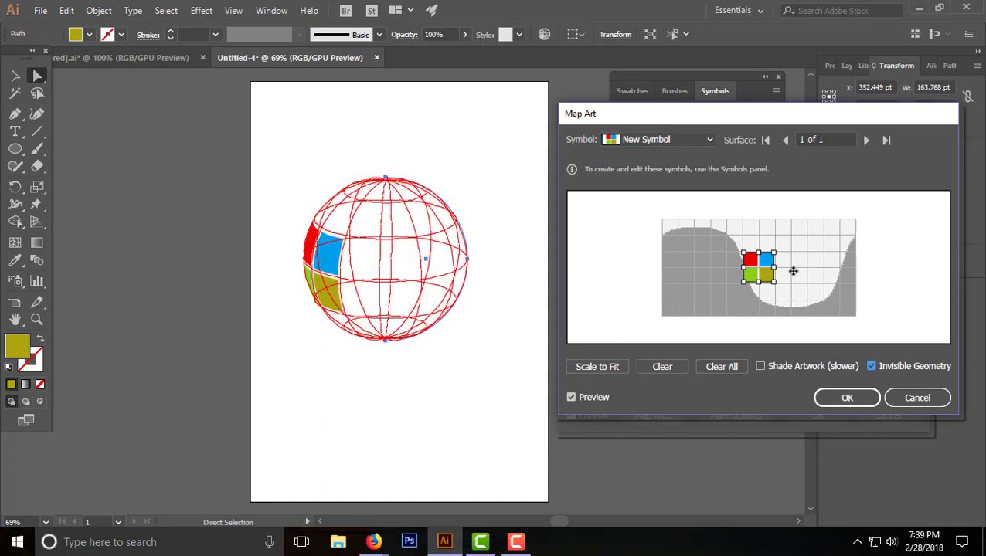
- Move and enlarge the mapped coloured squares across the sphere's surface, then confirm the mapping
mouse_move(763, 268)
left_mouse_down()
mouse_move(827, 253)
mouse_move(818, 265)
left_mouse_up()
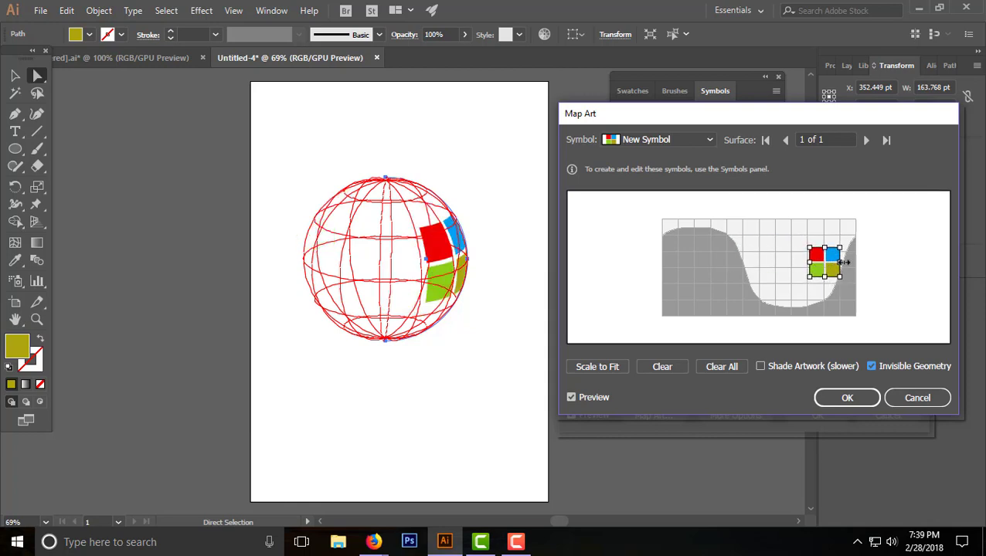
left_click_drag(842, 246, 854, 225)
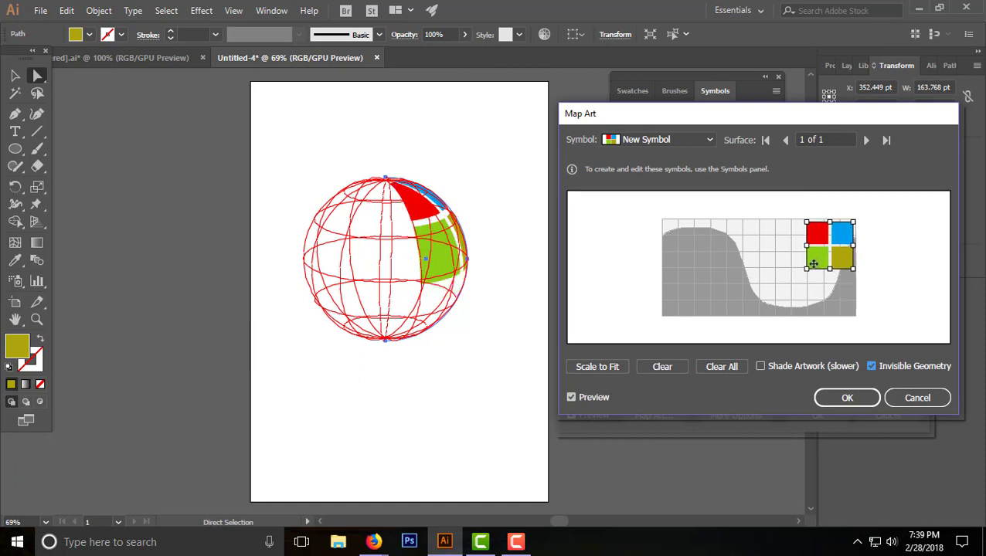
mouse_move(803, 270)
left_mouse_down()
mouse_move(796, 275)
mouse_move(825, 276)
left_mouse_up()
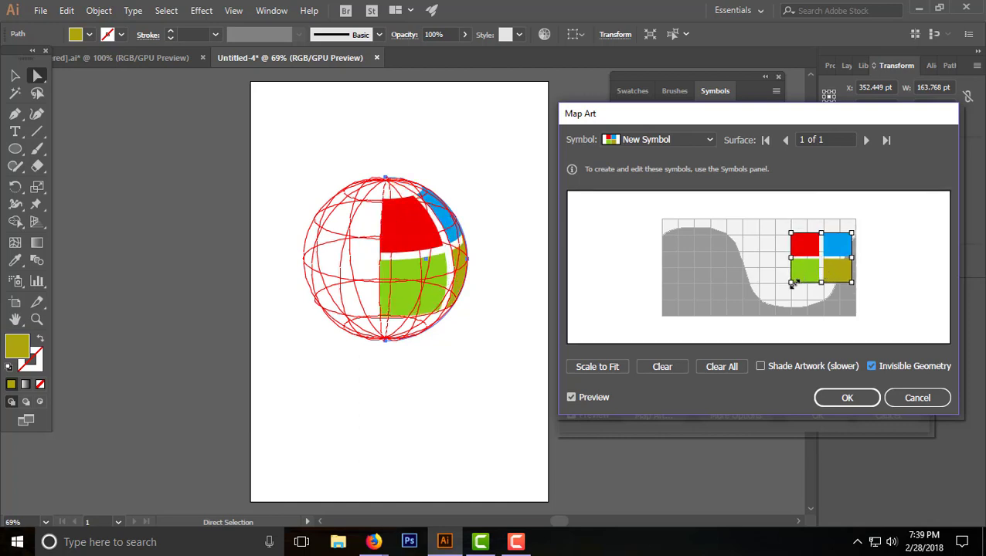
left_click_drag(791, 282, 794, 279)
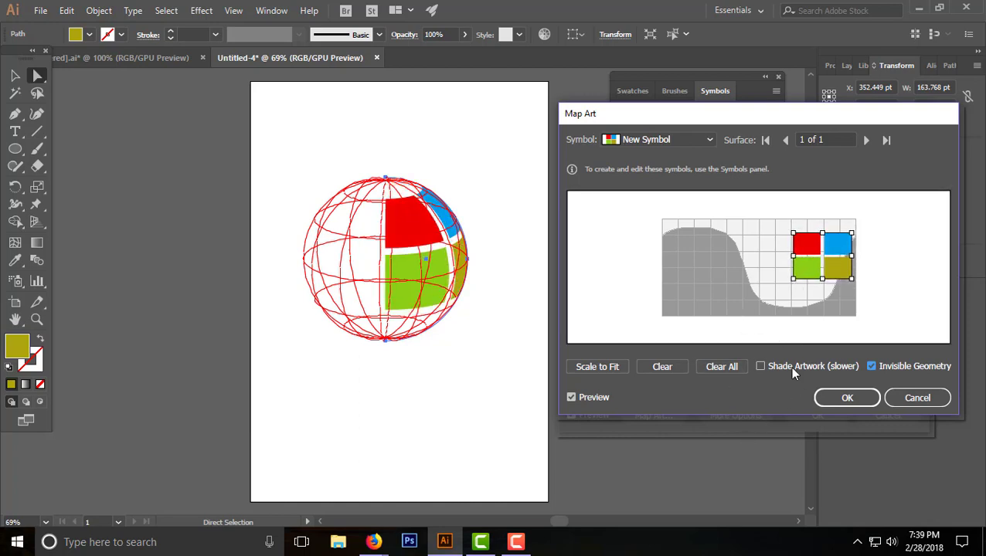
left_click(849, 398)
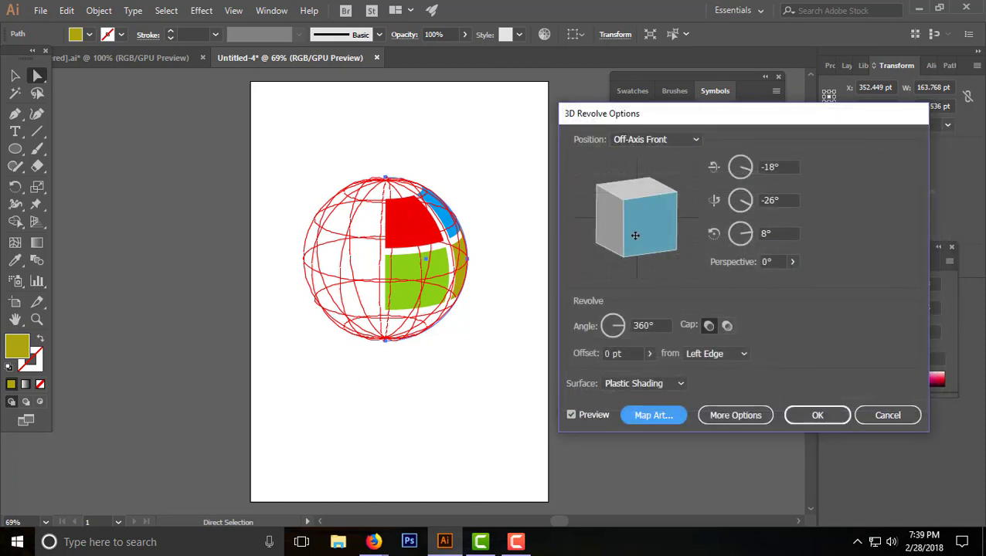
- Tilt the sphere slightly forward and apply the 3D Revolve effect
left_click_drag(635, 235, 618, 234)
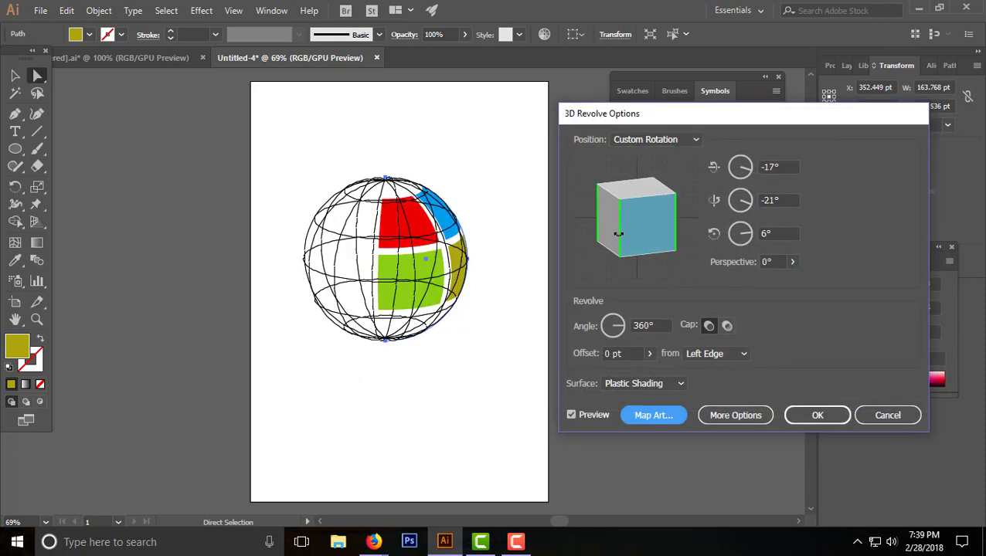
left_click_drag(645, 205, 648, 258)
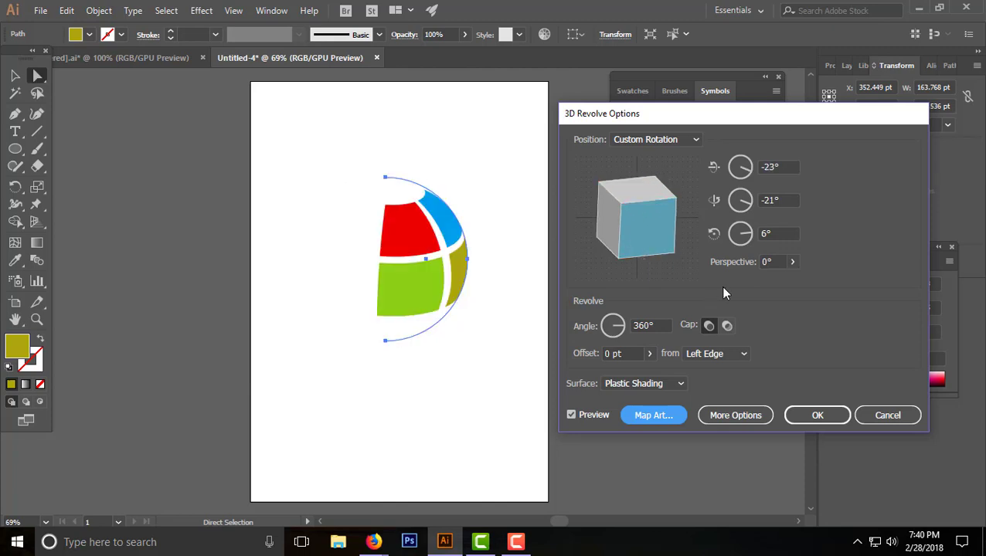
left_click(819, 416)
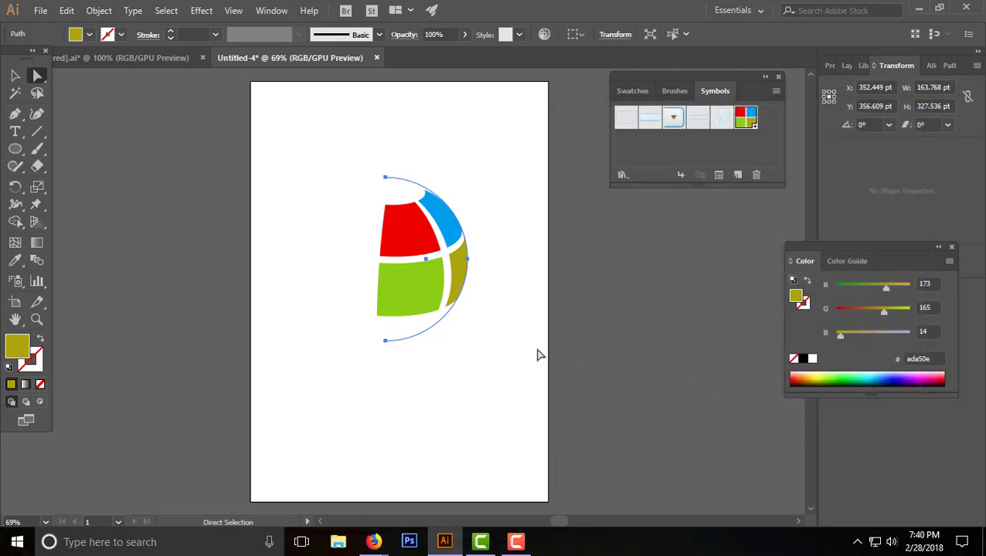
- Select the resulting four curved coloured panels and arc together with a marquee
left_click(499, 328)
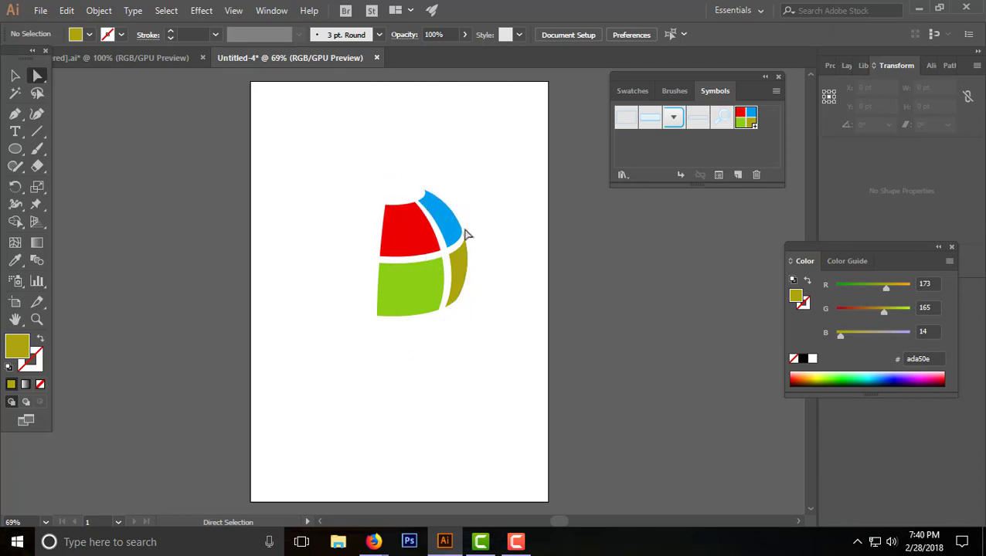
left_click(402, 179)
left_click(401, 180, "alt")
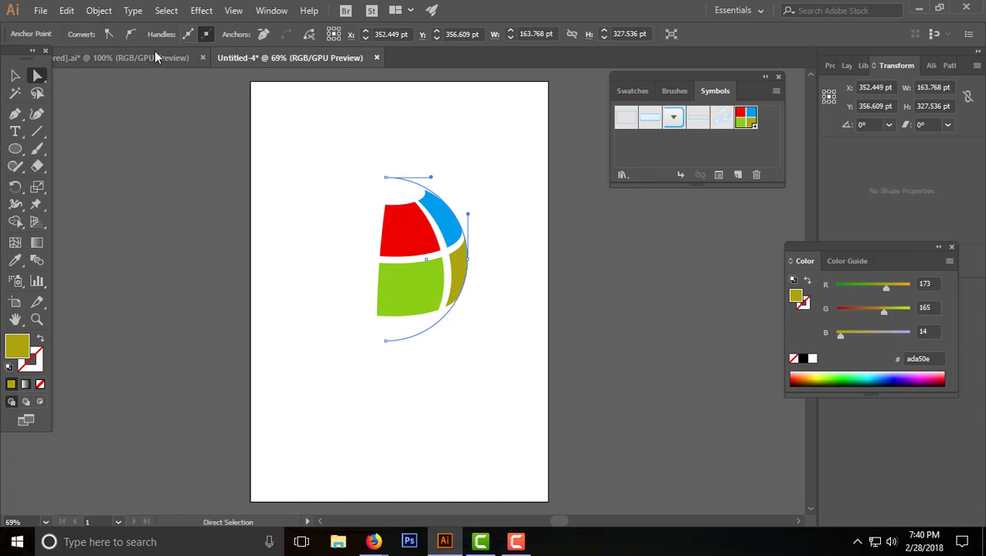
left_click(415, 297)
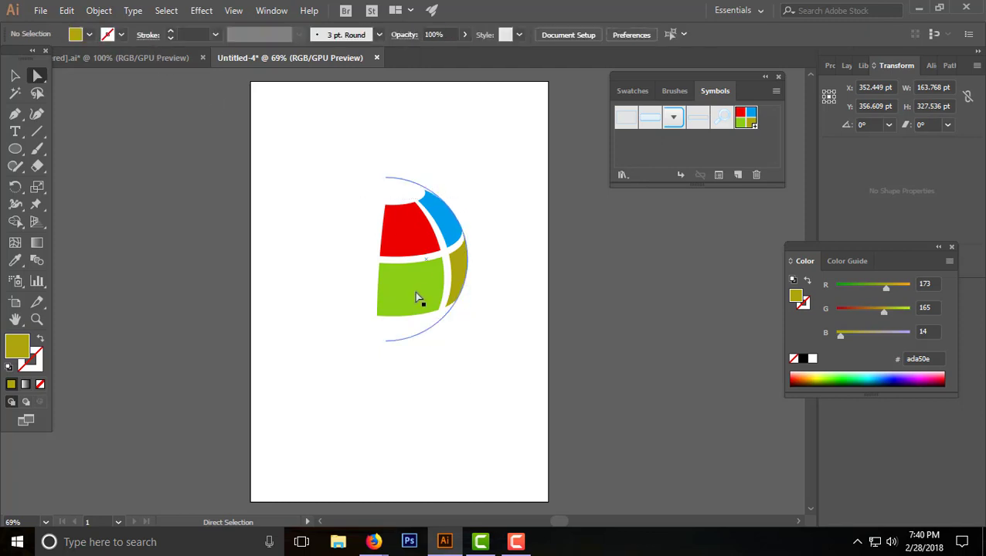
left_click(369, 220)
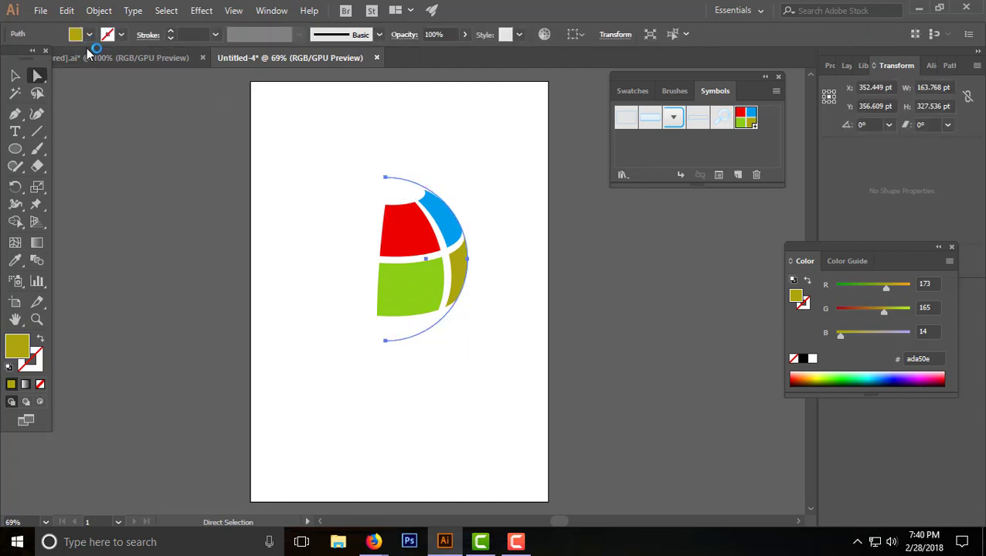
left_click(367, 242)
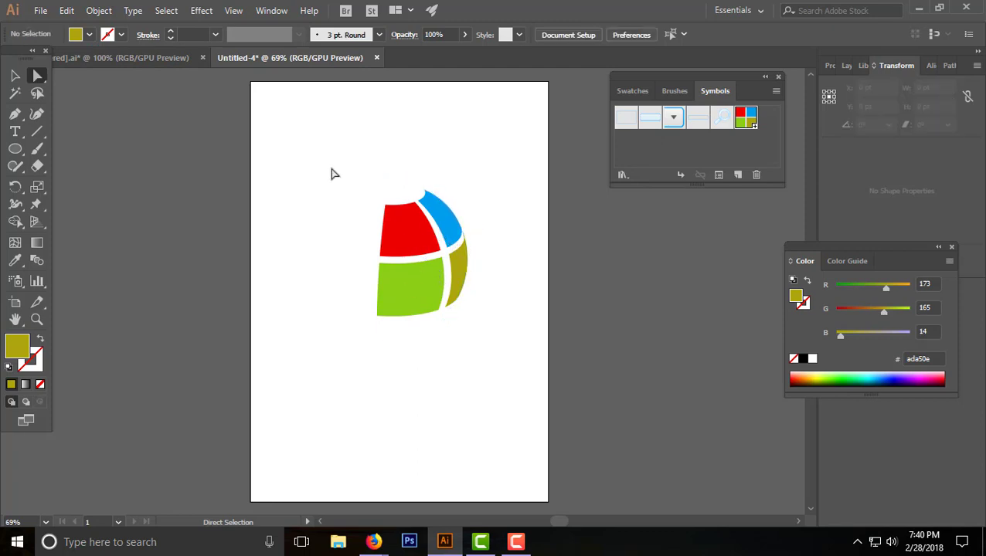
left_click(443, 264)
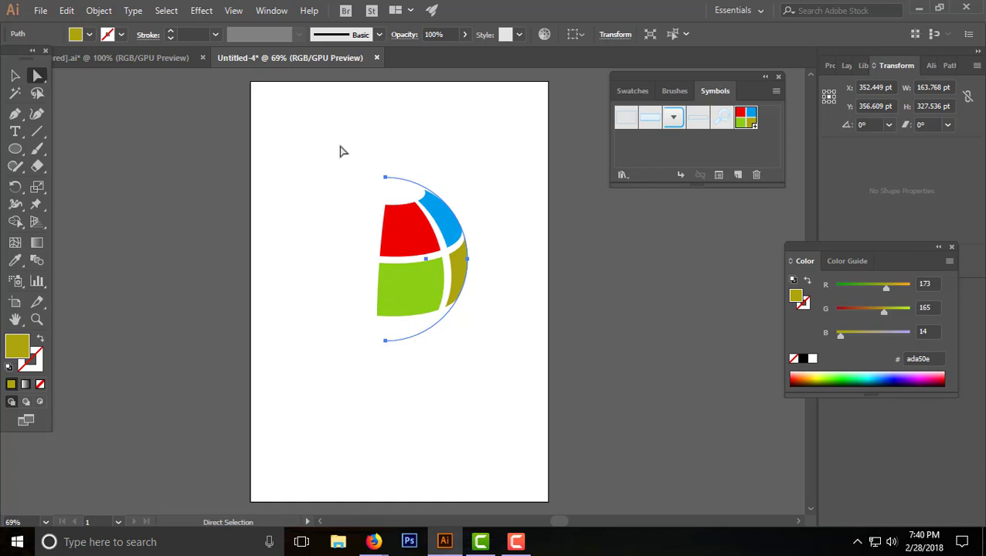
mouse_move(337, 146)
left_mouse_down()
mouse_move(468, 317)
mouse_move(496, 373)
left_mouse_up()
- Apply Object > Expand Appearance to flatten the 3D sphere into separate panel shapes
left_click(99, 10)
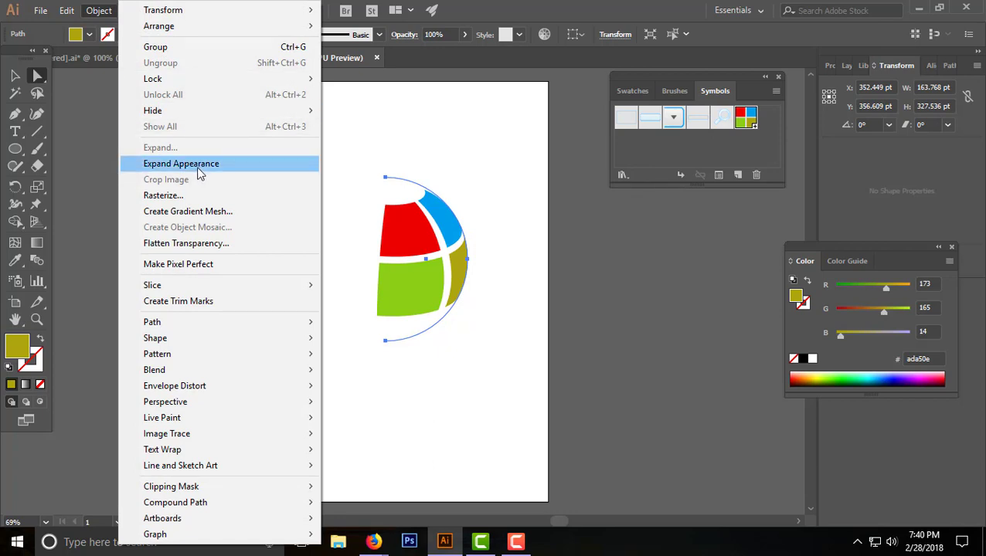
left_click(193, 164)
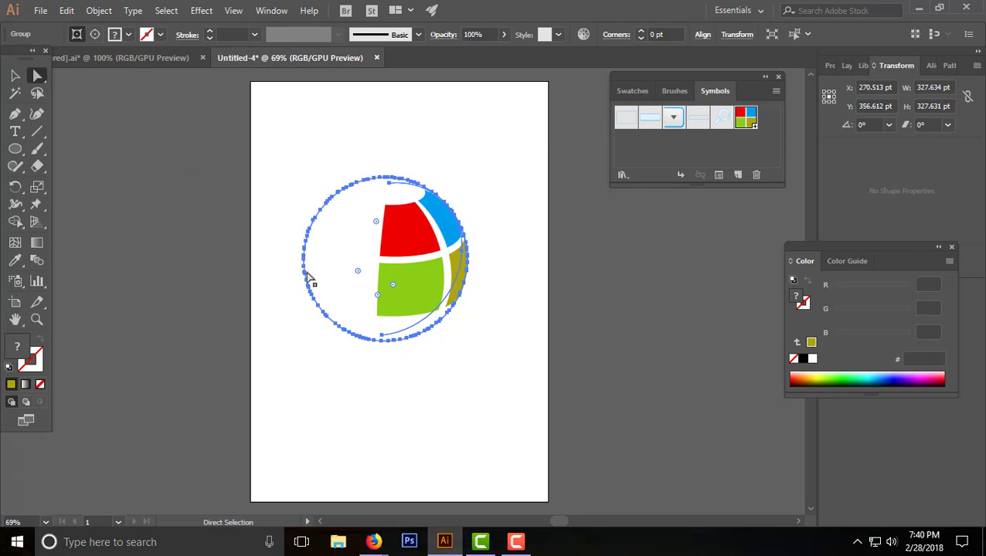
left_click(278, 228)
- Try deleting anchors on the circle's left and top-left edges, then undo the deletions
left_click(309, 245)
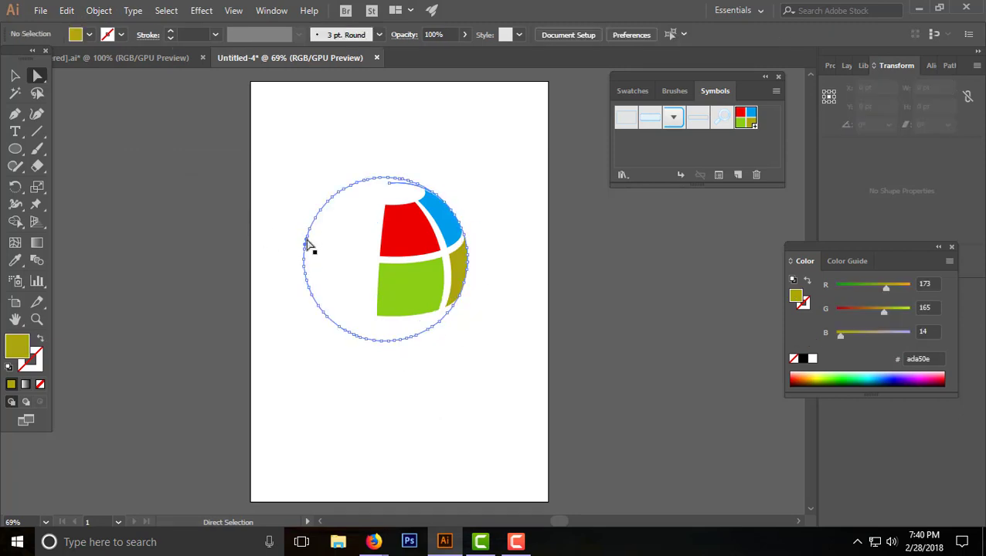
left_click(309, 236)
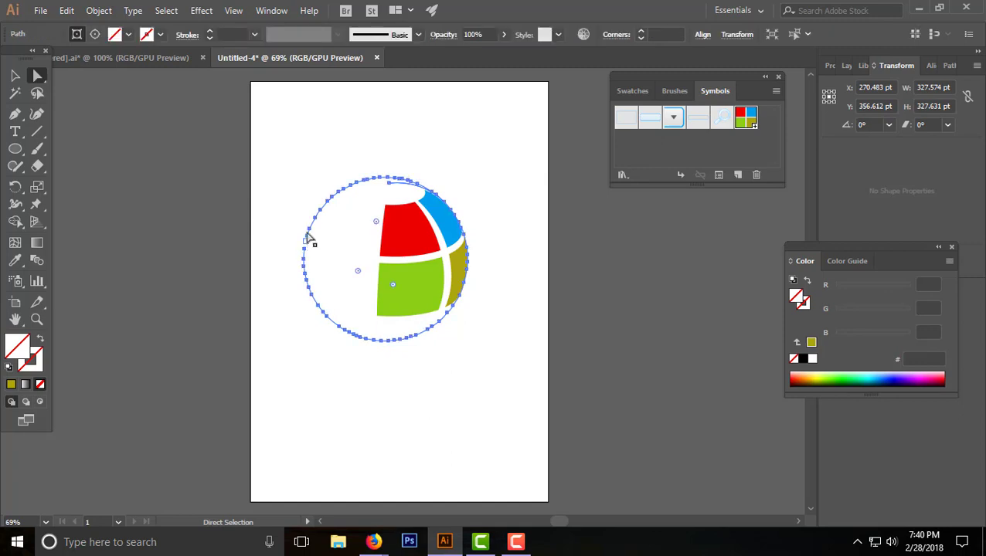
left_click(308, 228)
left_click(309, 220)
key("Delete")
left_click(326, 205)
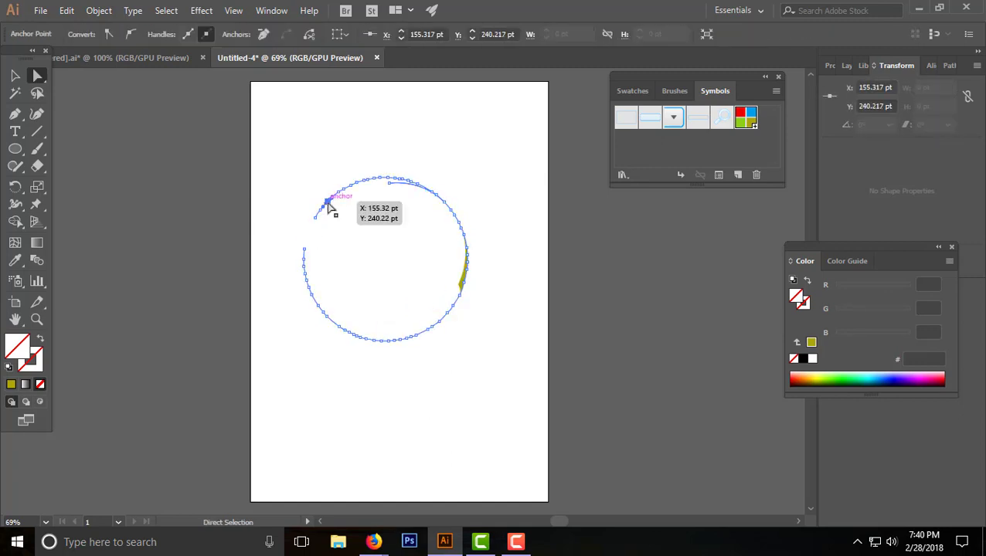
left_click(345, 197)
key("Delete")
key("ctrl+z")
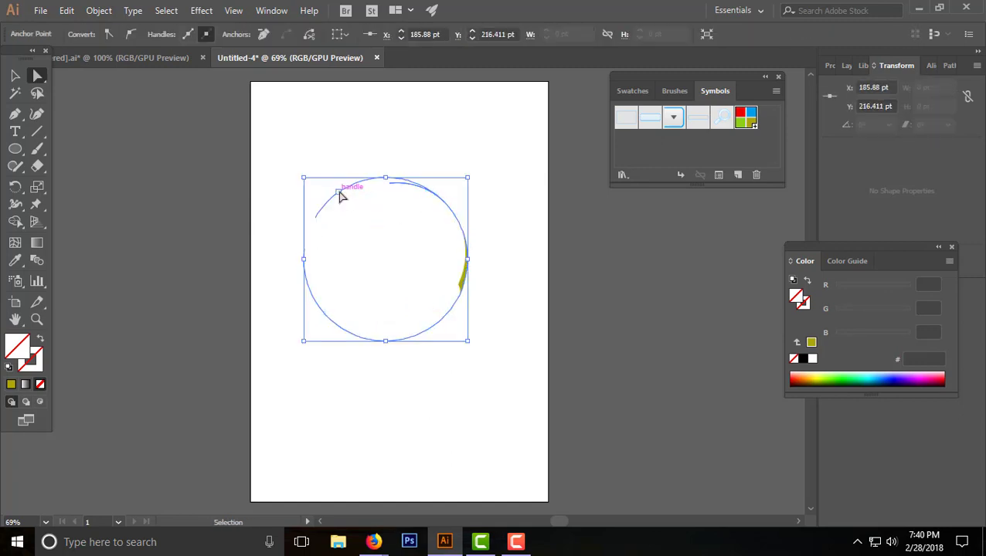
key("ctrl+z")
key("ctrl+z")
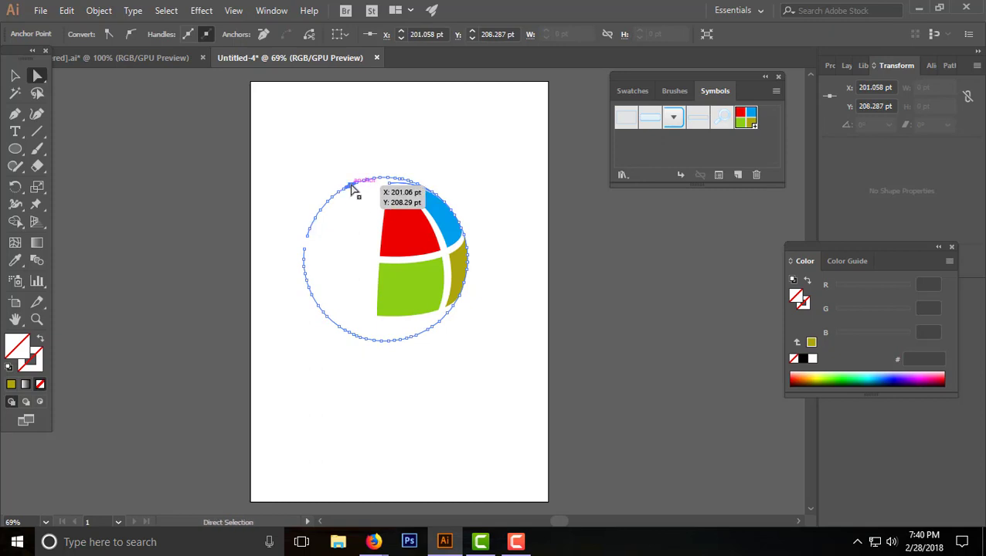
key("Delete")
key("ctrl+z")
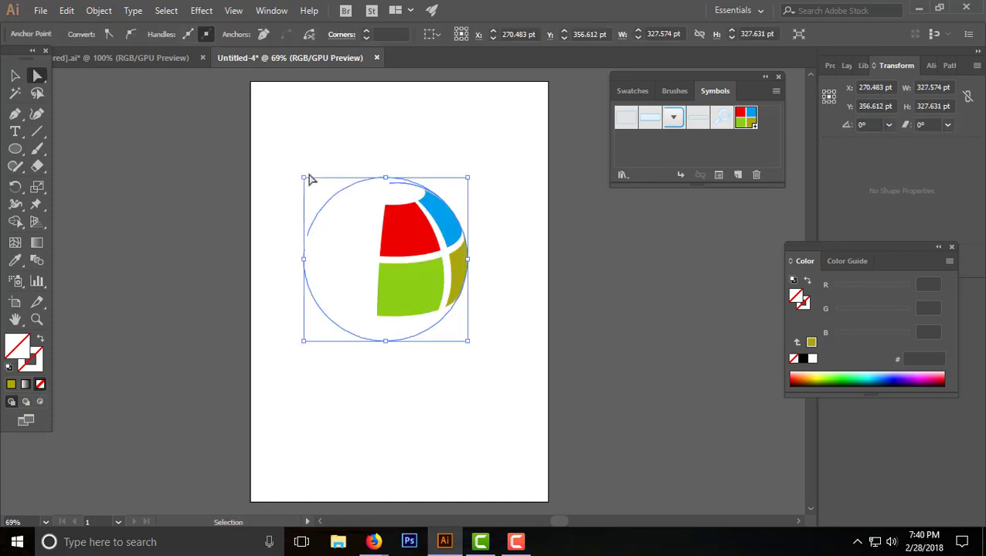
- Marquee-delete the circle's left-side anchors, then undo to restore the arc
left_click_drag(353, 363, 300, 267)
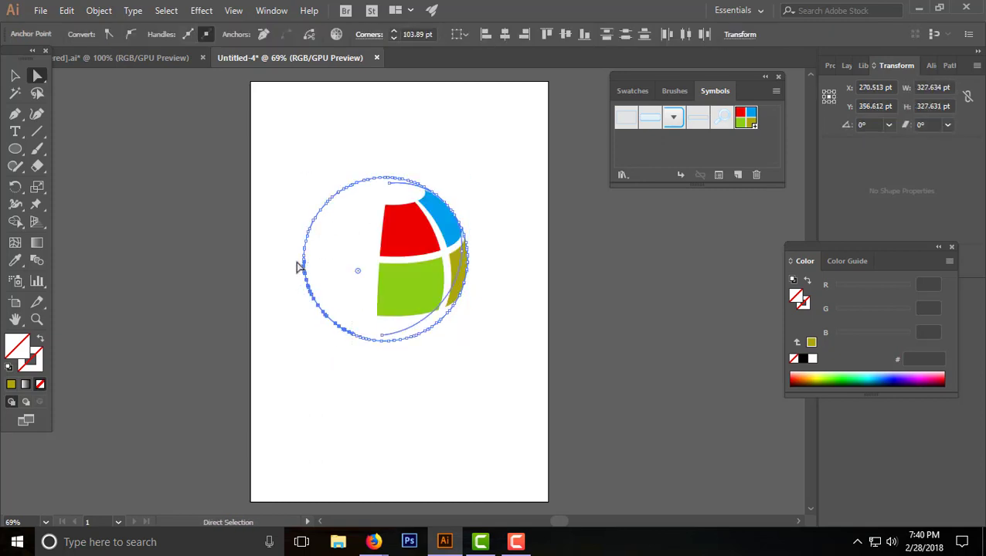
key("Delete")
left_click_drag(344, 328, 374, 357)
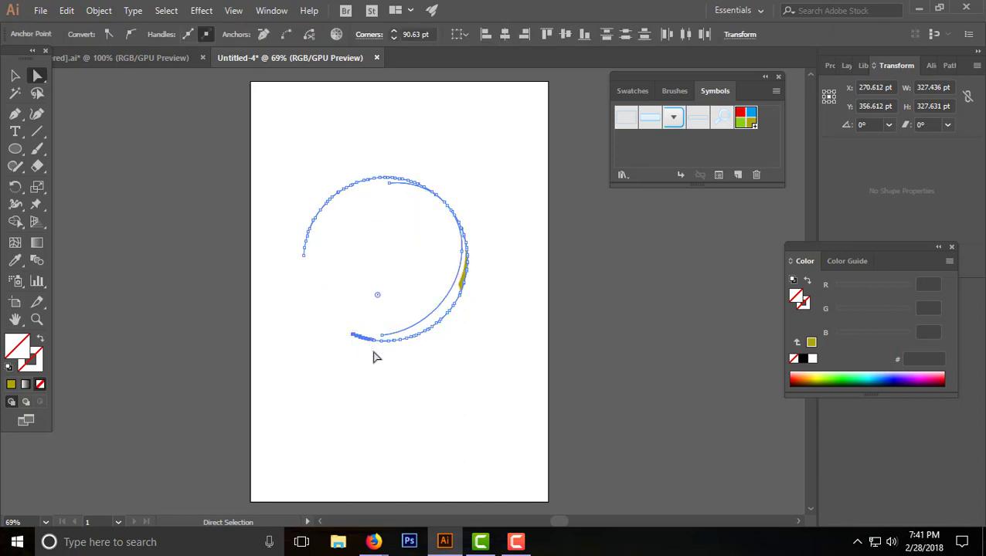
key("ctrl+z")
key("ctrl+z")
left_click(331, 243)
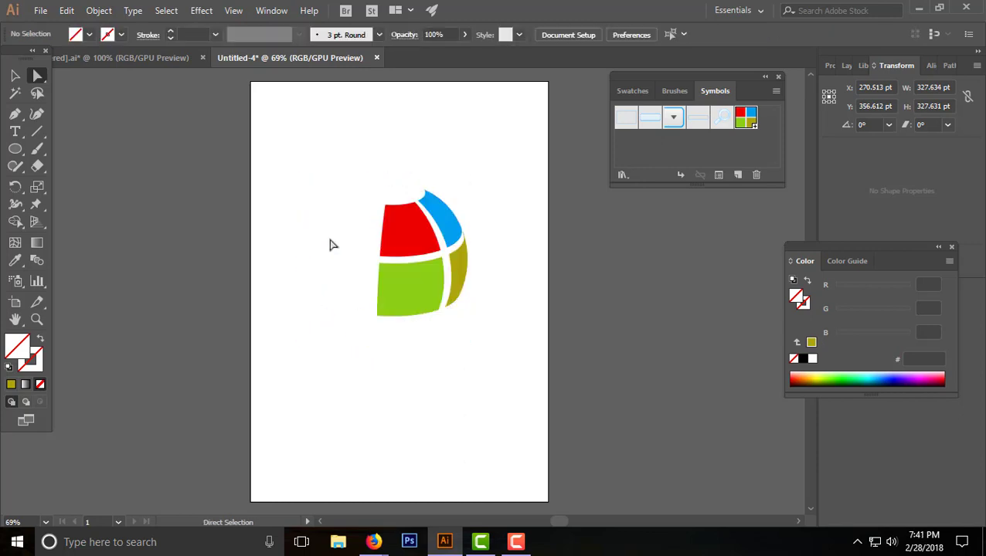
- Recolour the red panel's fill to a dark red shade
left_click(380, 240)
left_click_drag(348, 158, 472, 384)
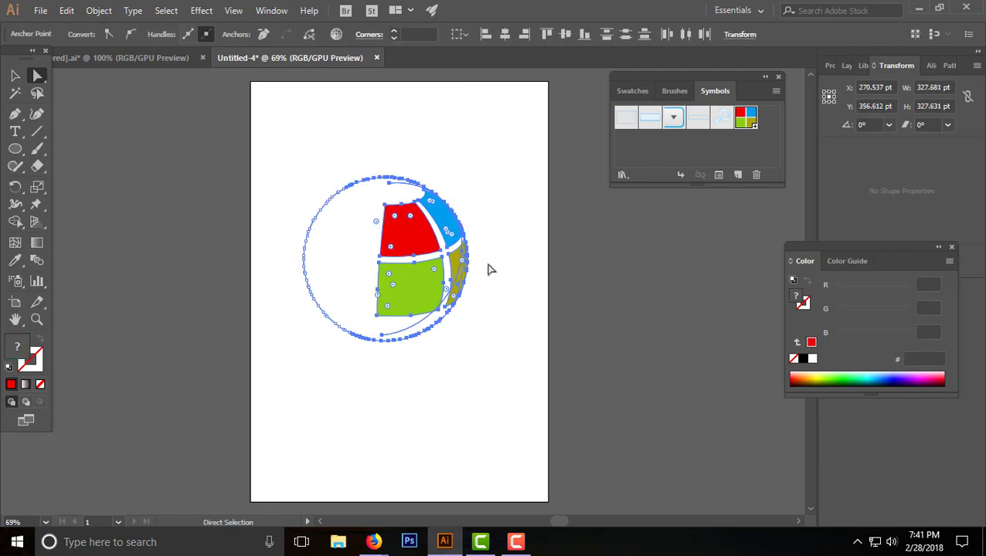
left_click(502, 232)
left_click(412, 208)
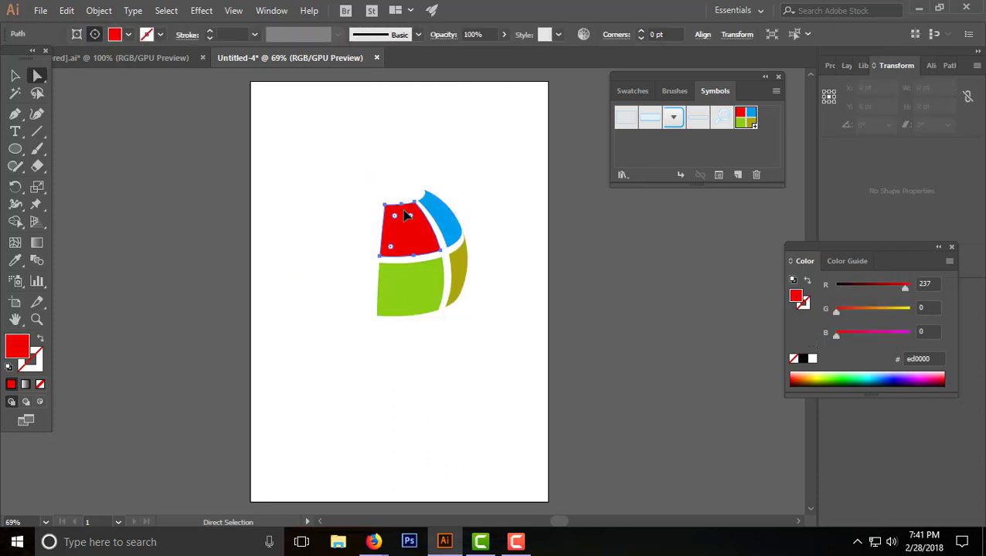
double_click(18, 347)
left_click(543, 411)
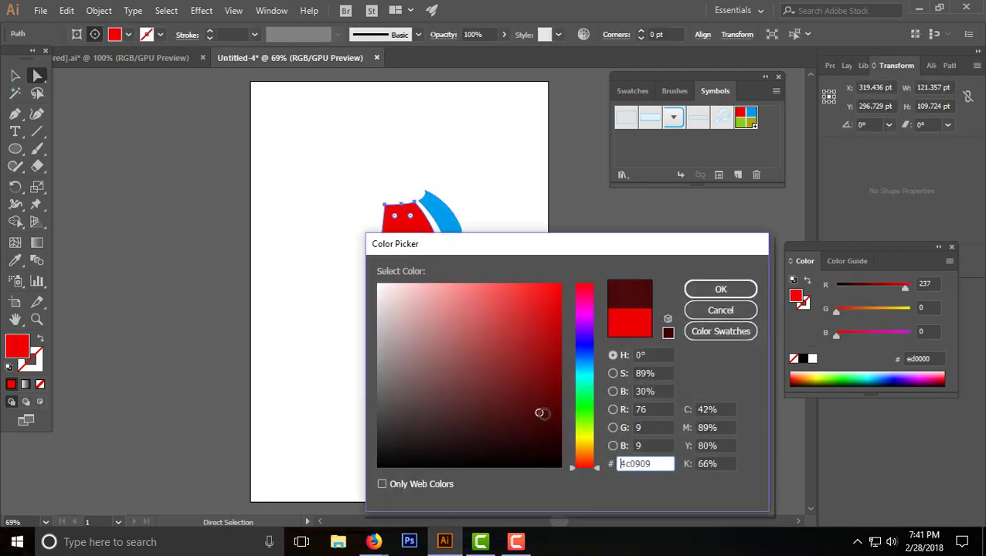
left_click(705, 288)
- Change the blue panel's fill to a near-black blue
left_click(502, 212)
left_click(449, 223)
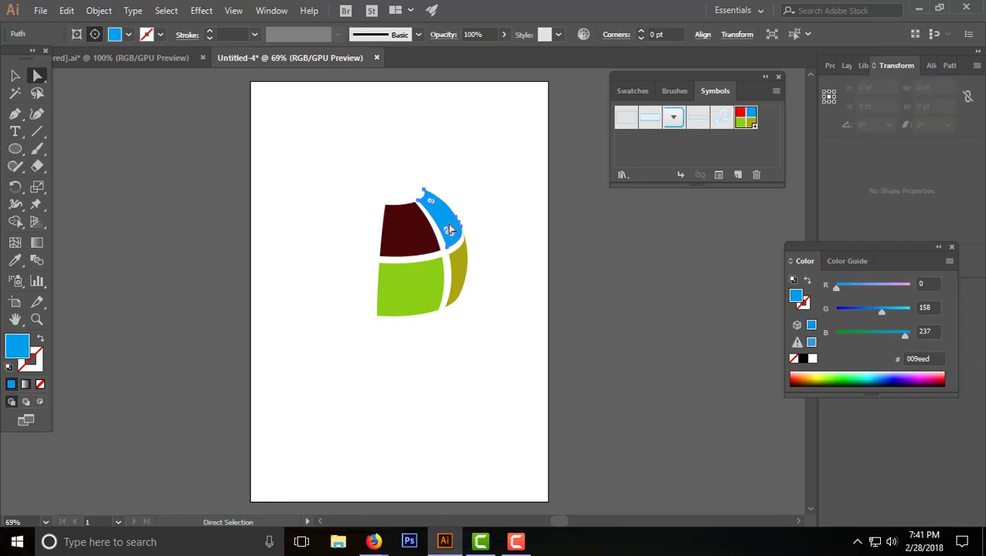
double_click(14, 352)
left_click(549, 452)
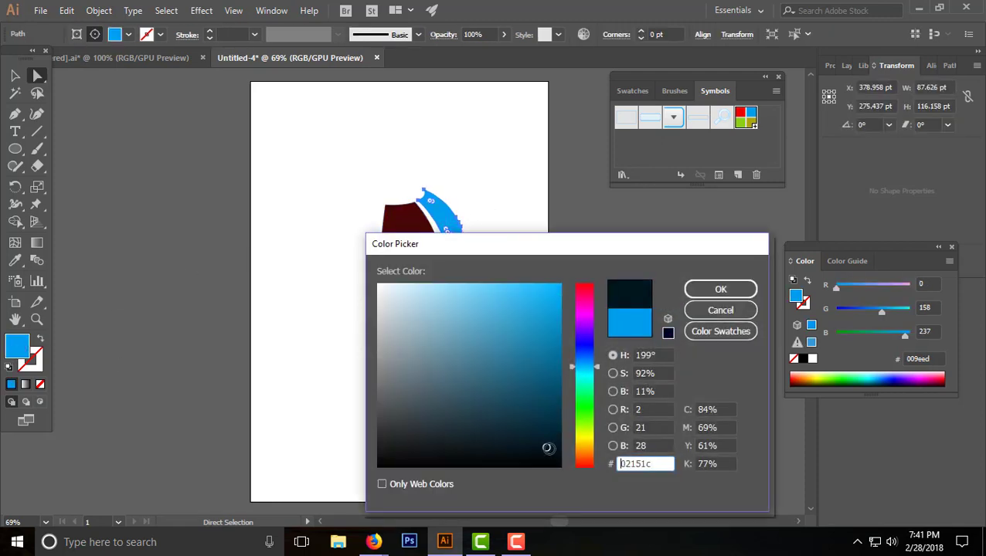
left_click(713, 292)
- Recolour the green panel's fill to a medium blue
left_click(418, 300)
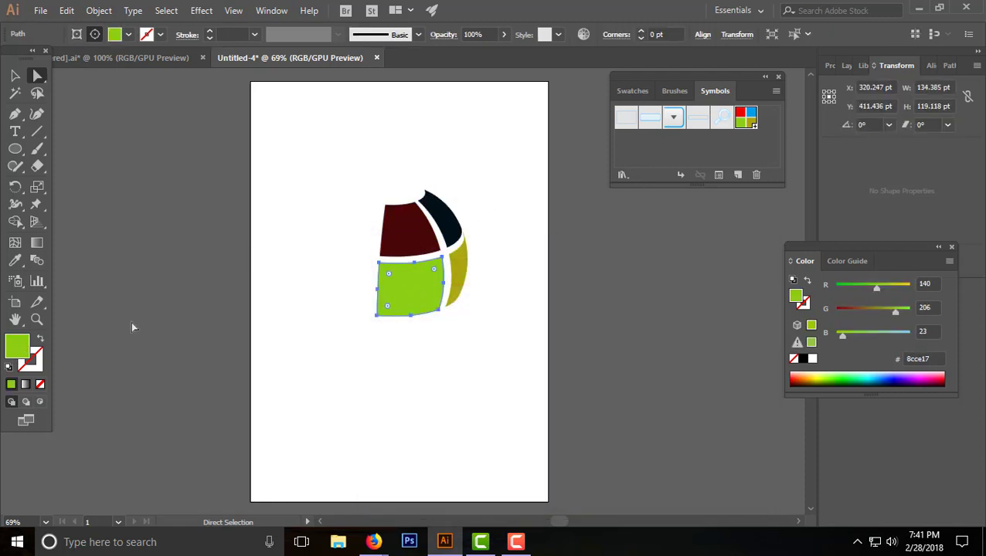
double_click(18, 345)
left_click(517, 351)
left_click(462, 319)
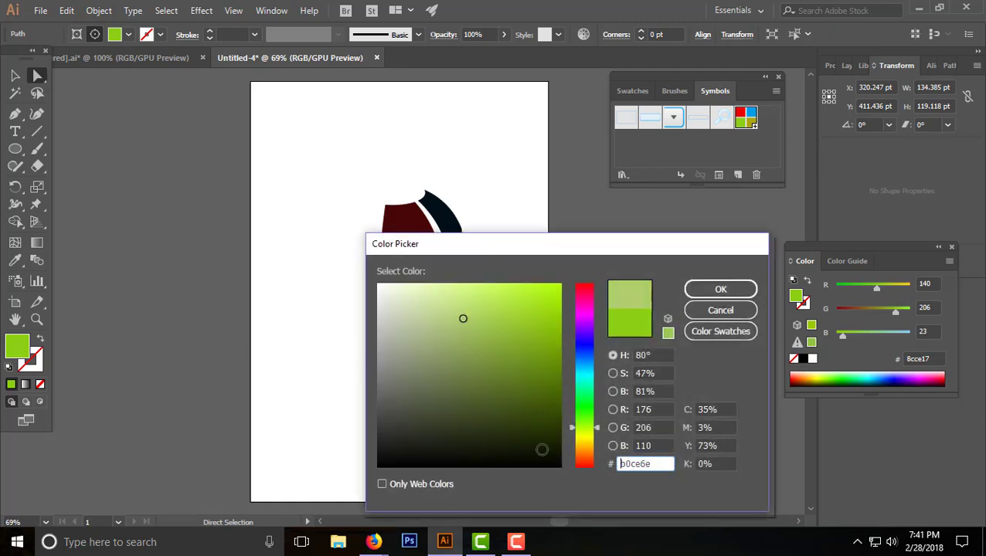
left_click(535, 459)
left_click(585, 356)
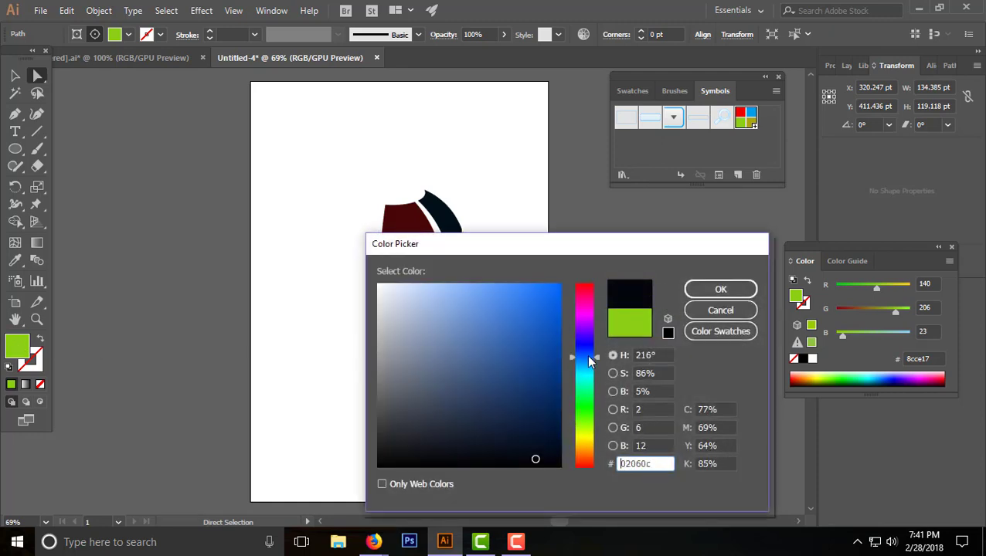
left_click(543, 345)
left_click(719, 293)
- Change the olive panel's fill to purple #a808bf
left_click(456, 278)
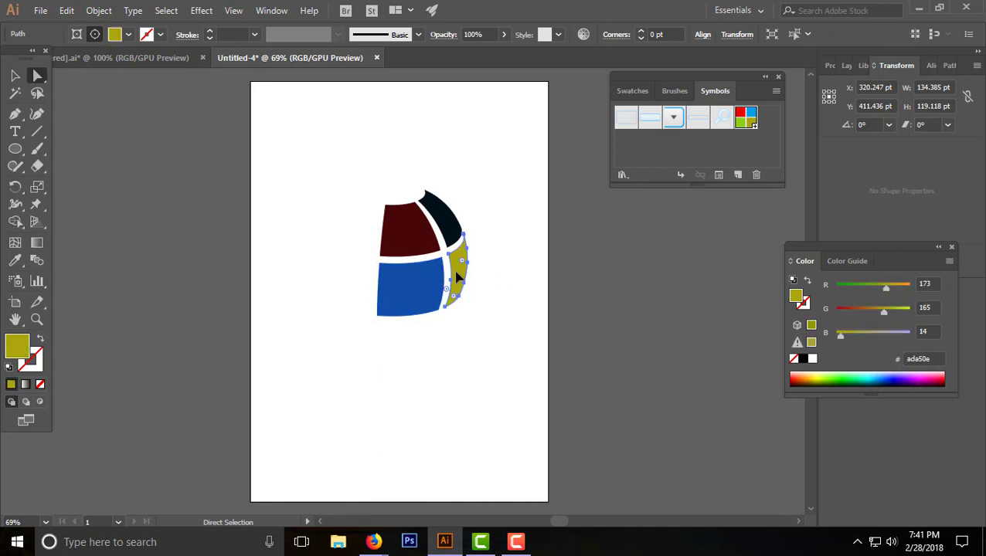
double_click(18, 346)
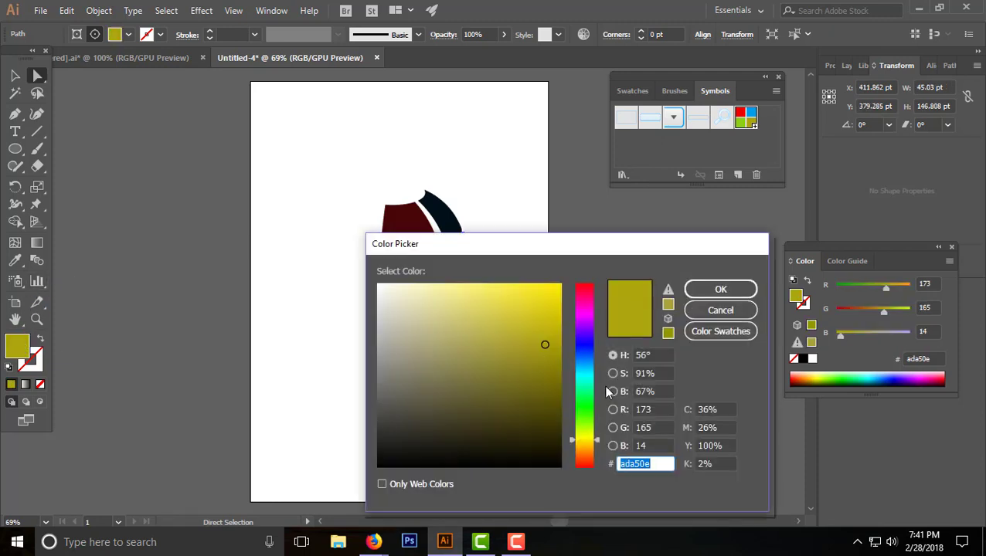
left_click_drag(584, 306, 585, 317)
left_click(554, 329)
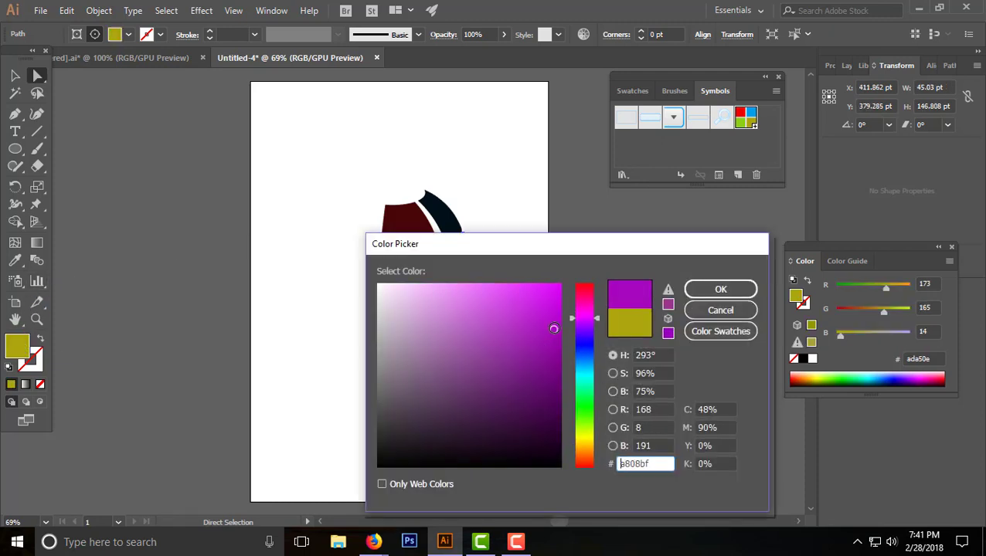
left_click(719, 294)
- Select all four panels and shift the mark slightly left and down
left_click(487, 322)
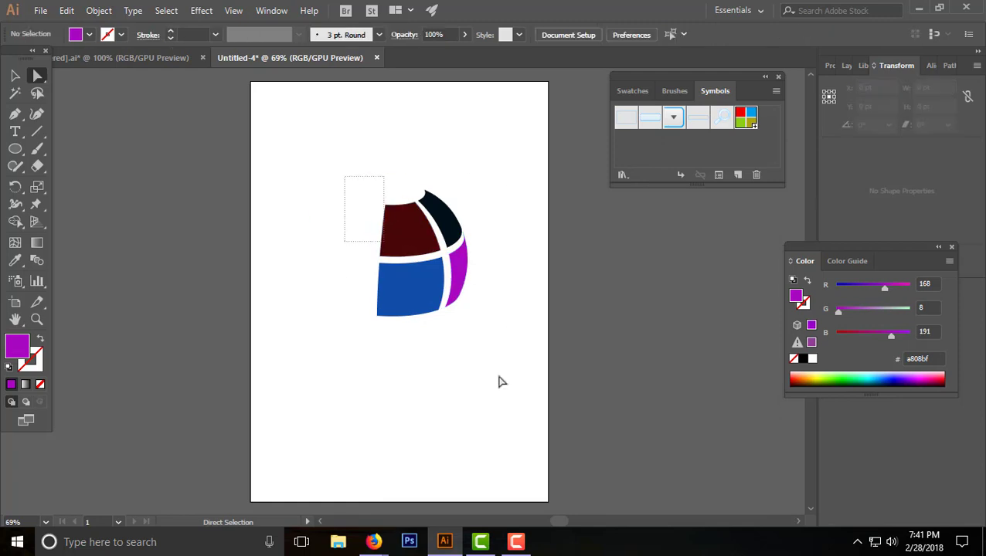
left_click_drag(345, 176, 478, 325)
left_click_drag(411, 283, 400, 285)
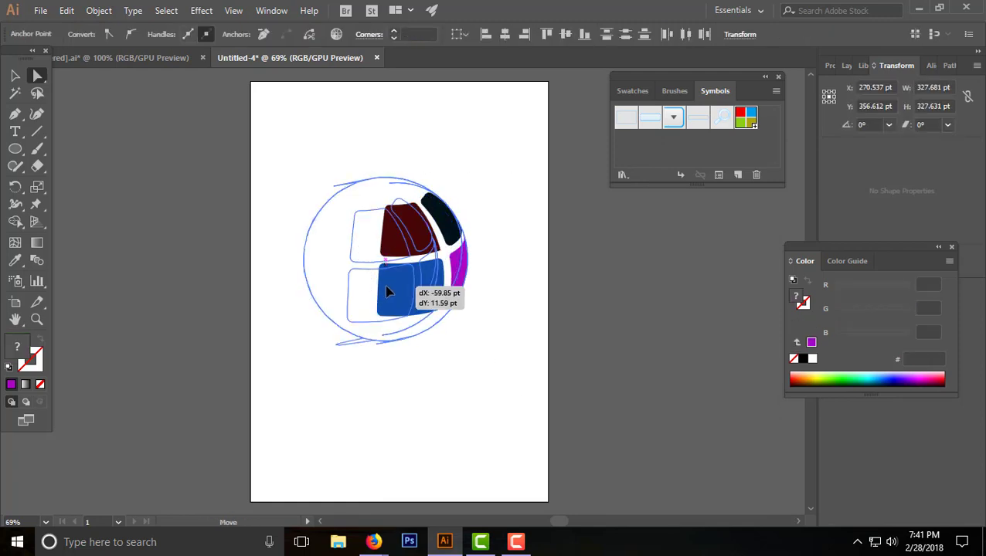
left_click(479, 275)
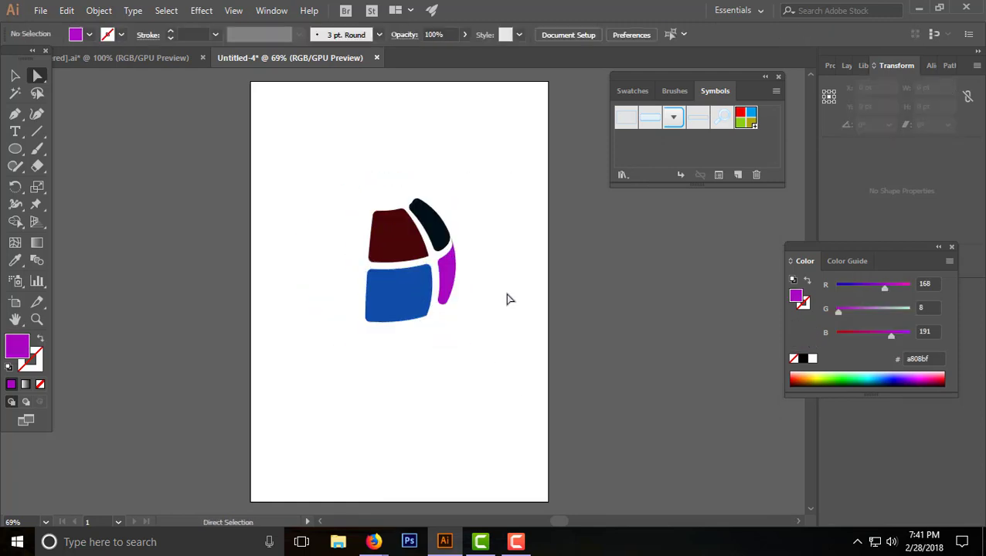
- Export the logo as JPEG Untitled-4 into my client, keeping quality at High
left_click(40, 10)
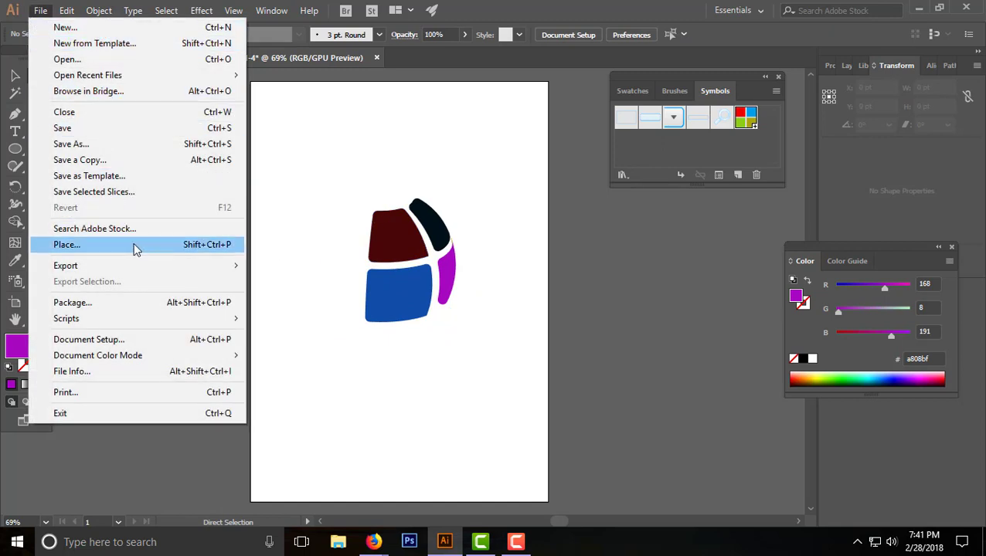
mouse_move(66, 265)
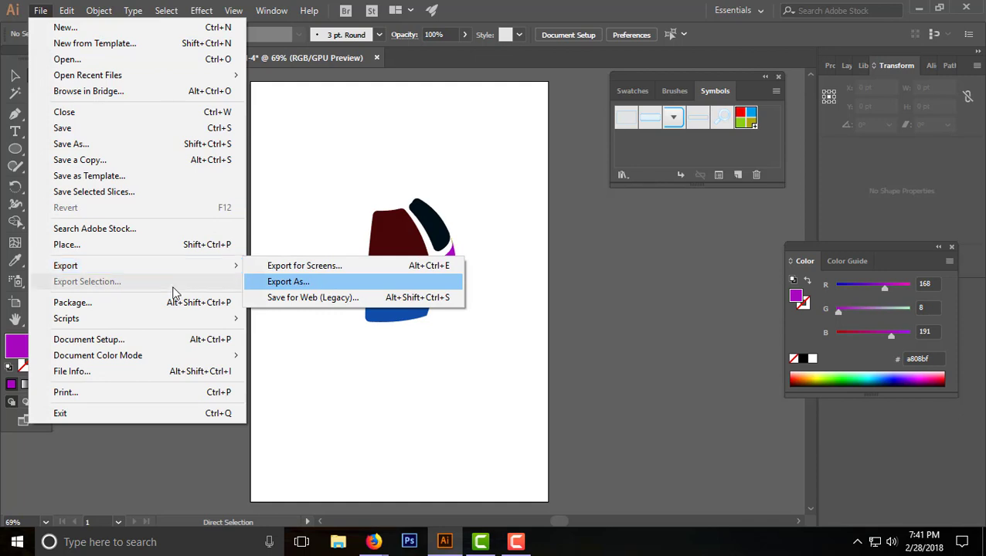
left_click(306, 282)
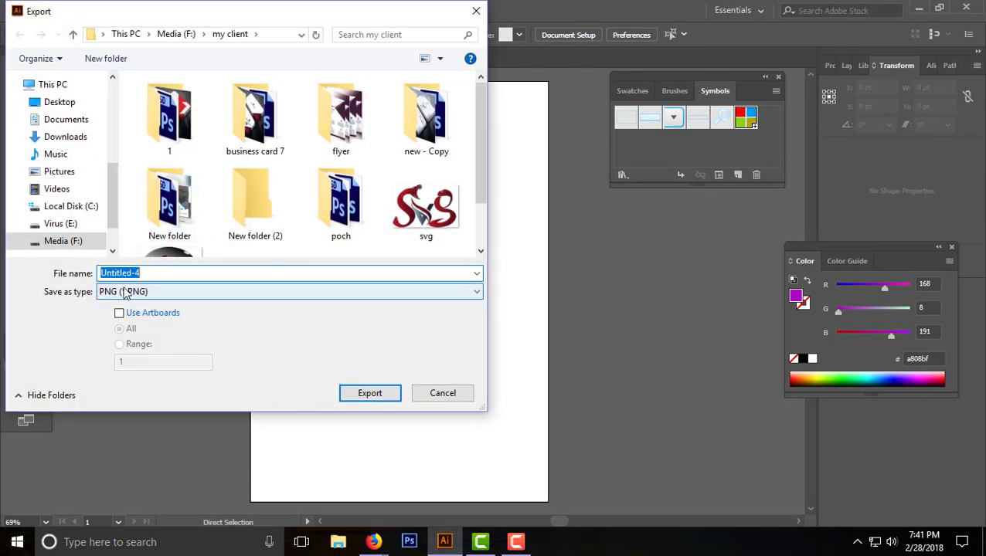
left_click(139, 292)
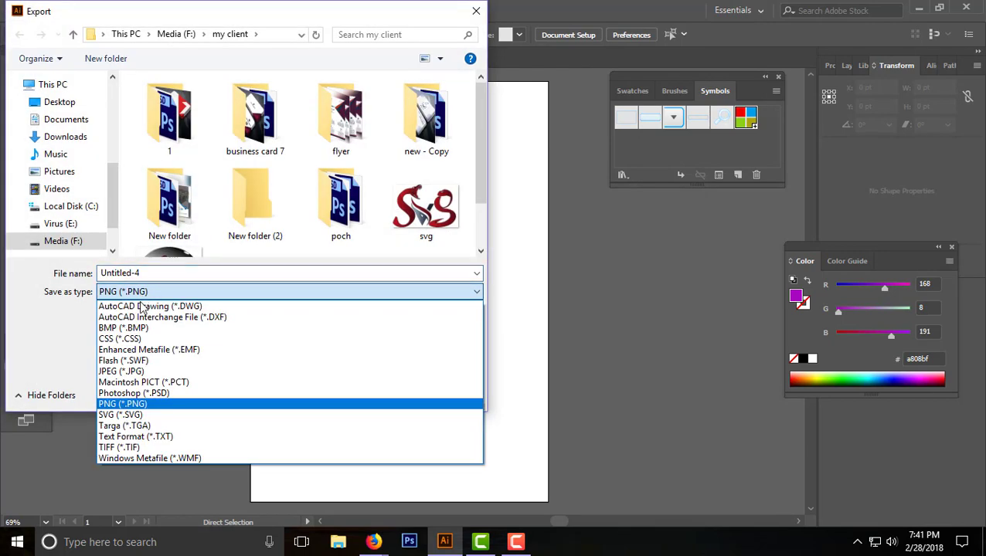
left_click(137, 371)
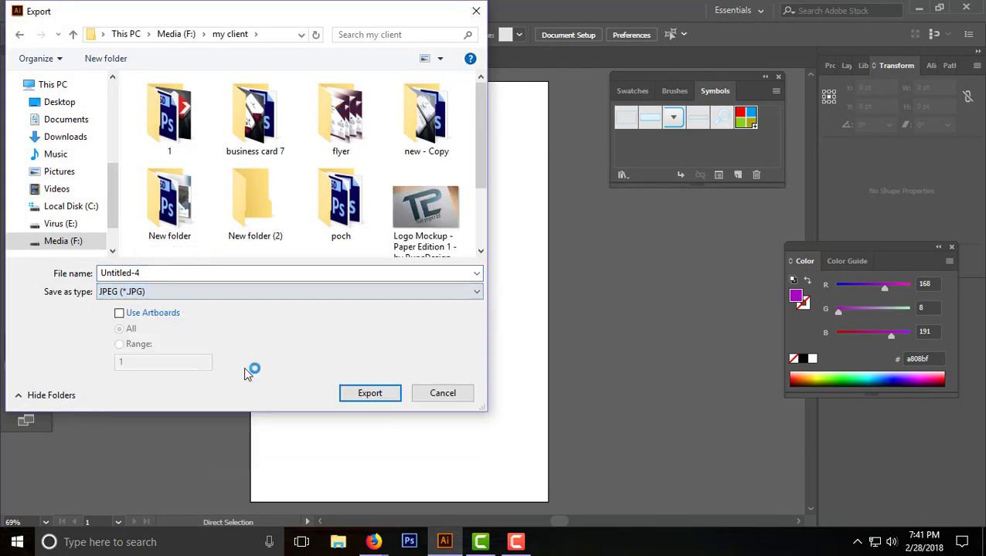
left_click(378, 391)
left_click(587, 306)
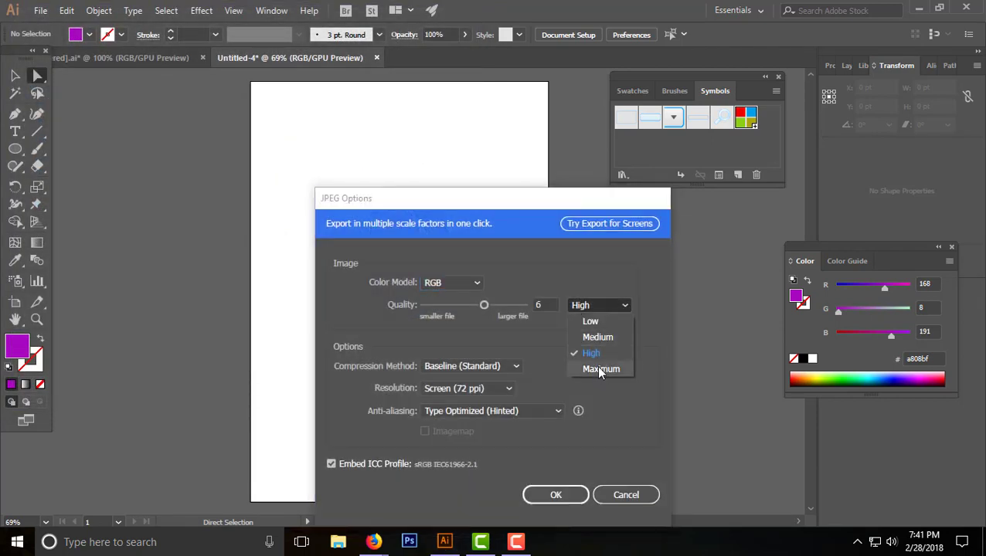
left_click(591, 354)
left_click(581, 495)
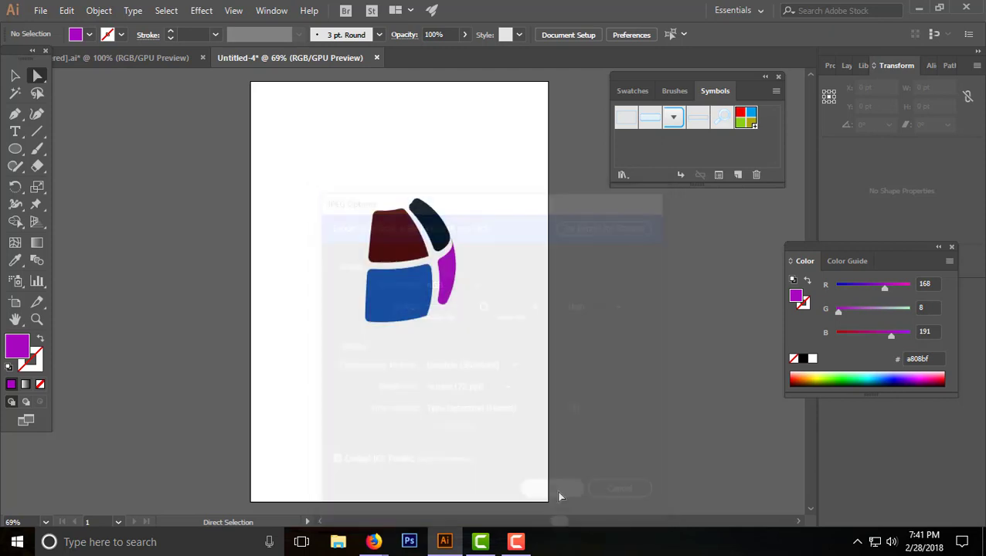